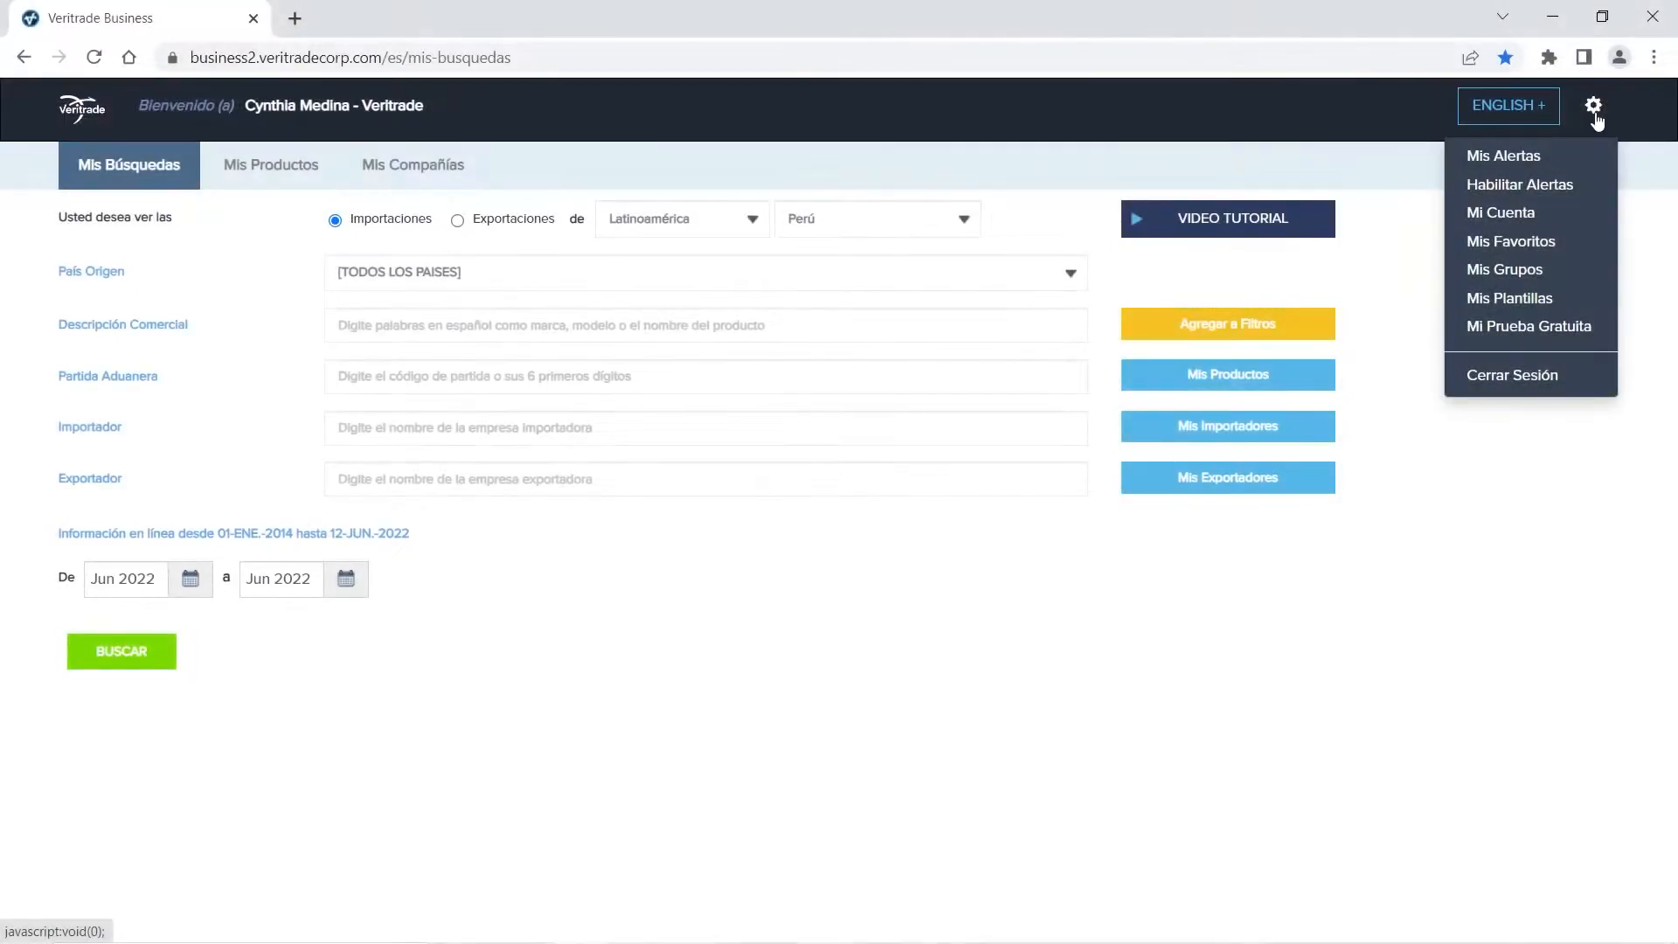
Step: Open the alert administrator and examine the favourites condition for creating alerts
{"action": "left_click", "coordinate": [1552, 164]}
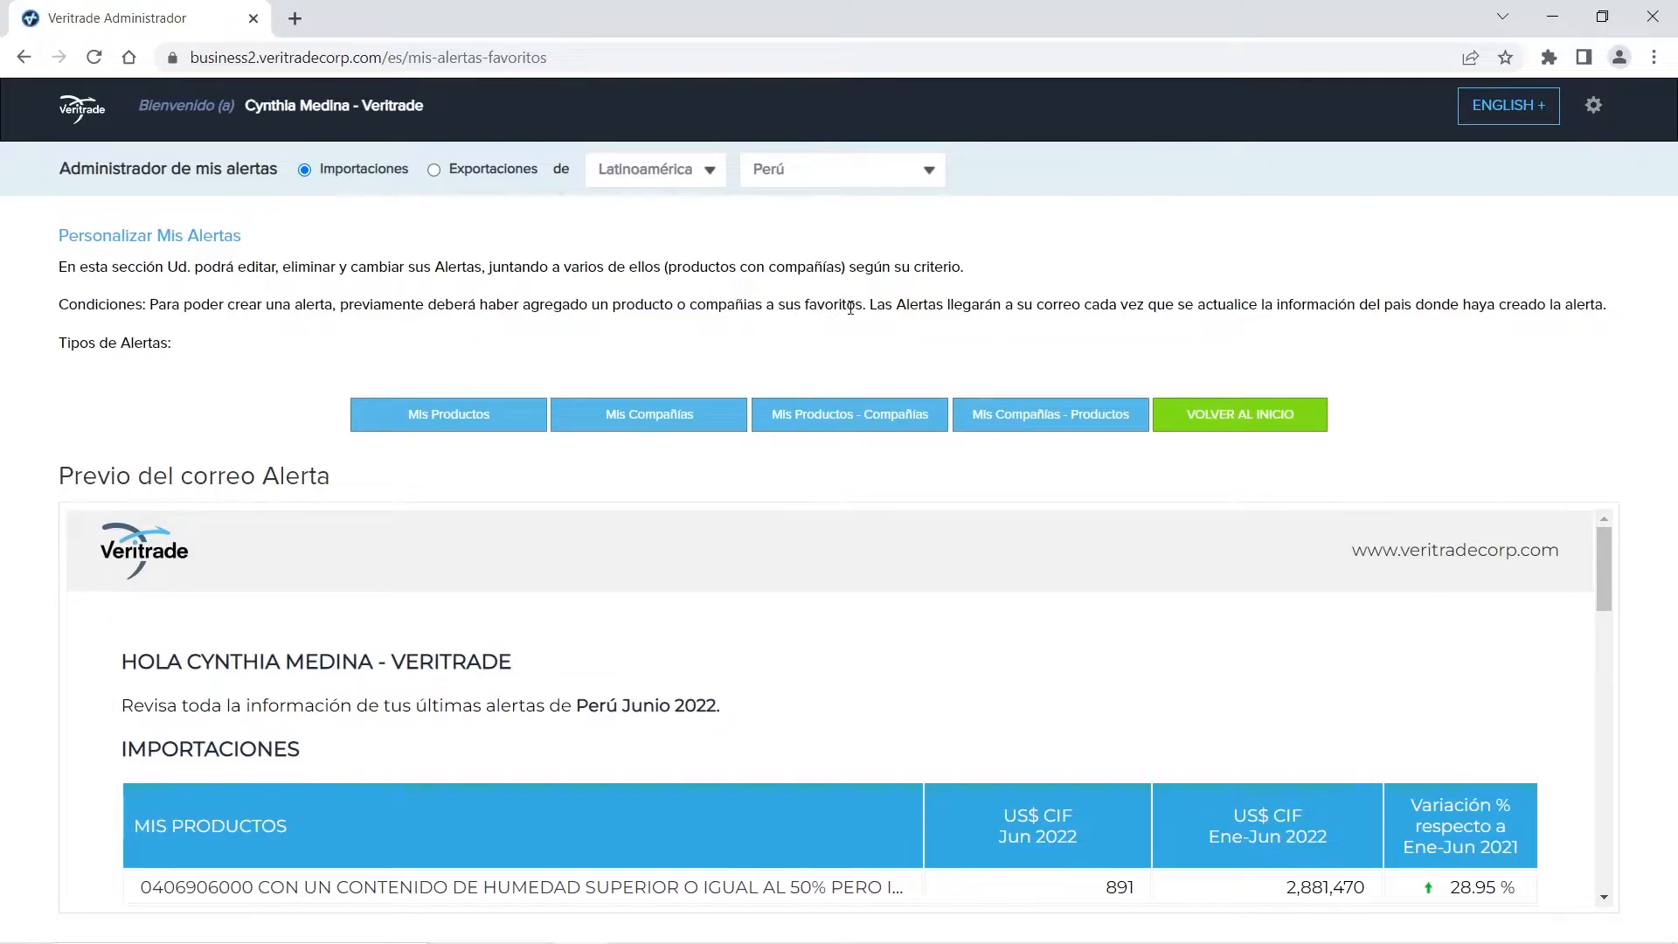
{"action": "left_click_drag", "start_coordinate": [864, 306], "coordinate": [801, 306]}
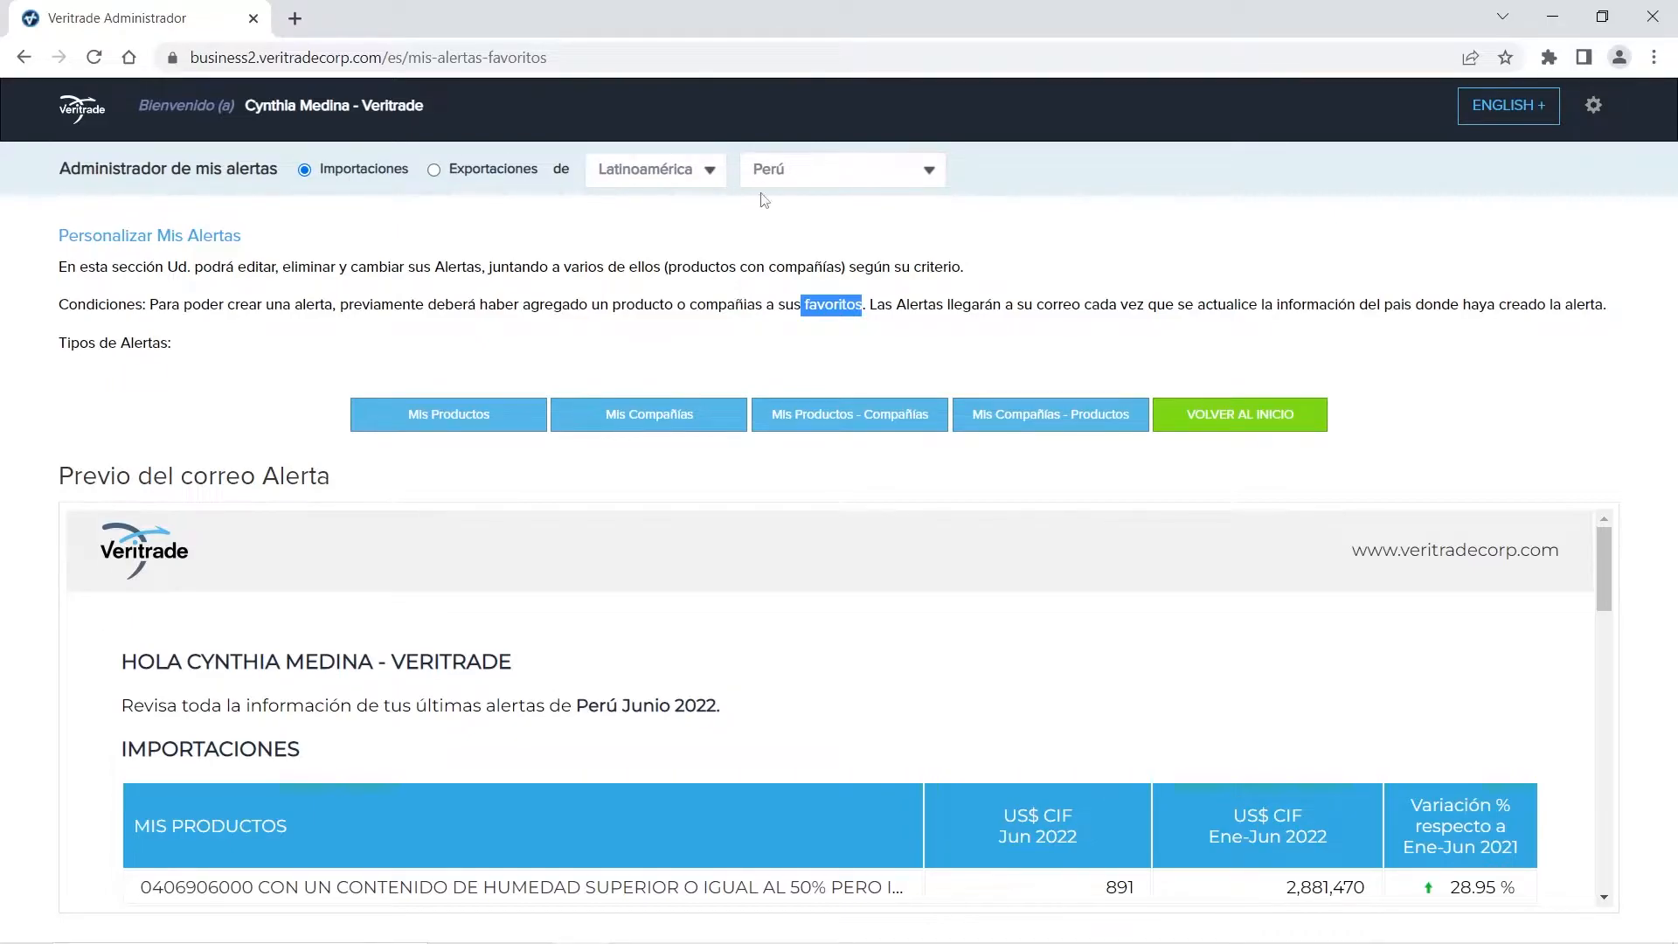
{"action": "left_click", "coordinate": [729, 353]}
{"action": "left_click", "coordinate": [429, 416]}
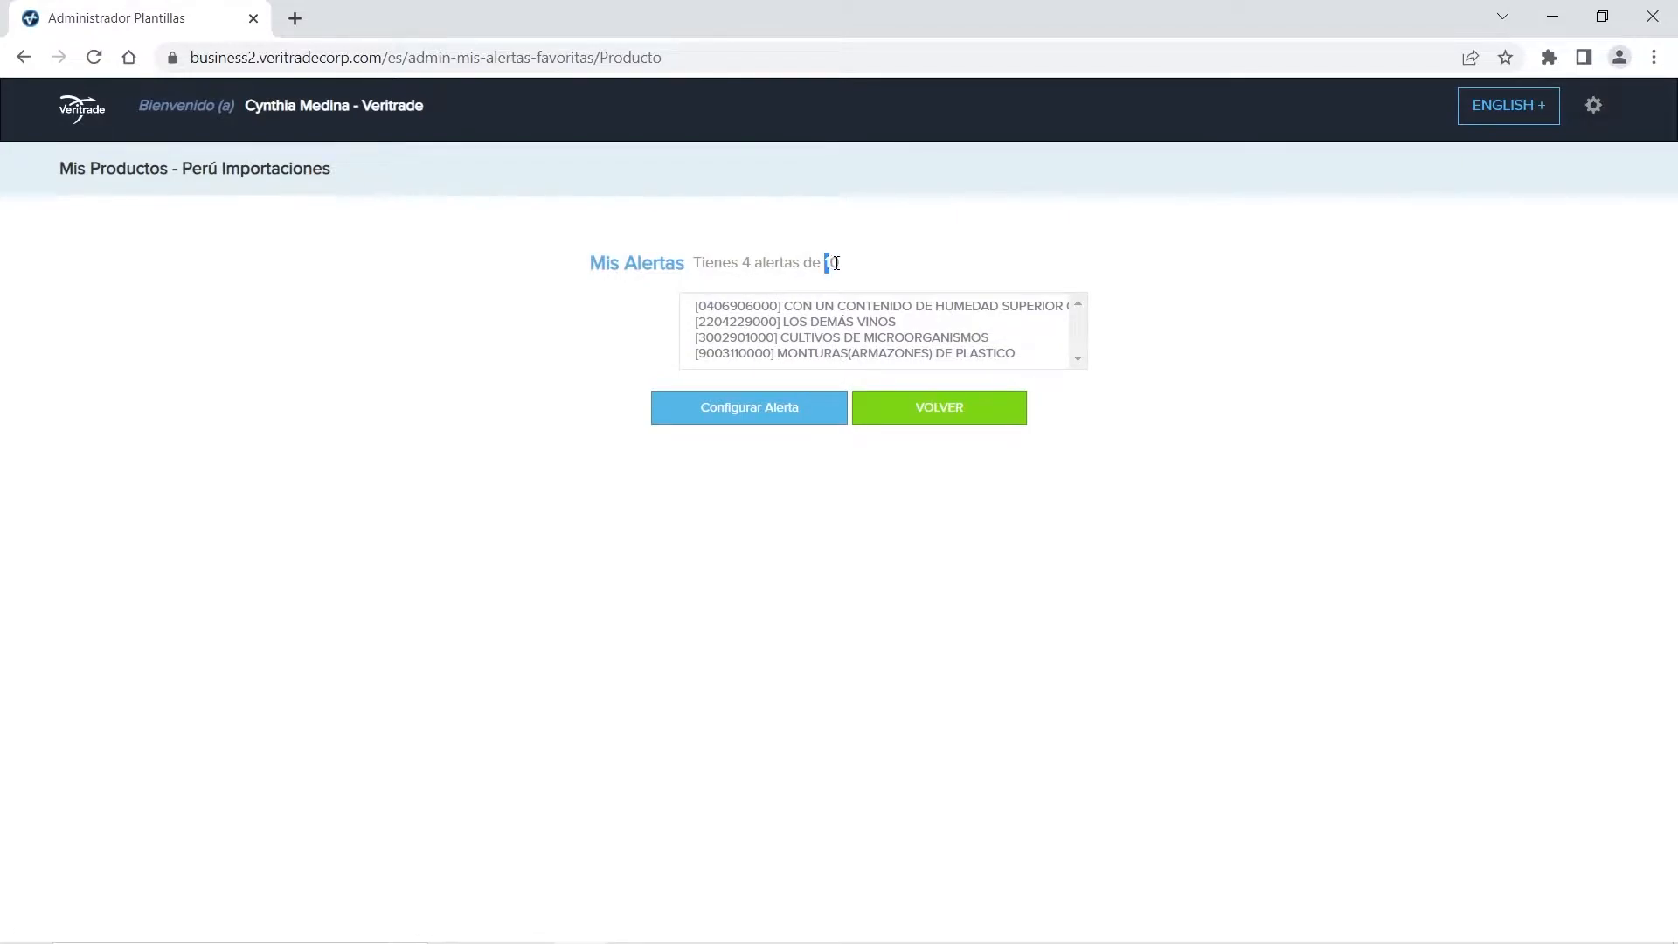
{"action": "left_click_drag", "start_coordinate": [835, 264], "coordinate": [843, 263]}
{"action": "left_click", "coordinate": [756, 420]}
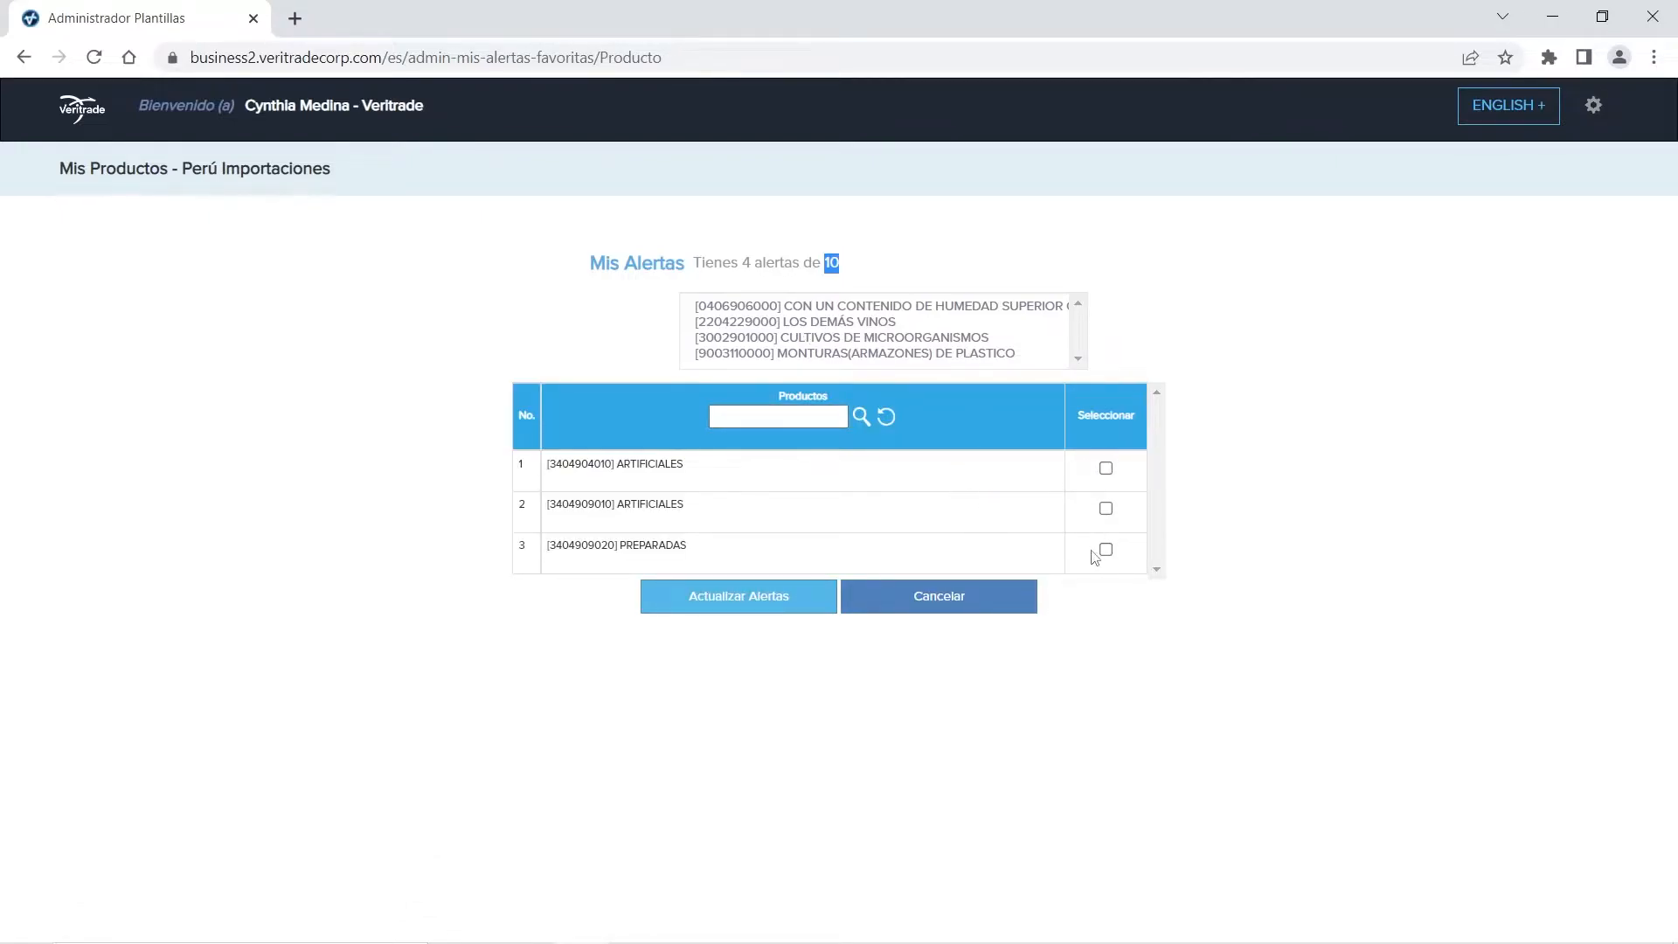
{"action": "left_click", "coordinate": [1106, 470]}
{"action": "left_click", "coordinate": [749, 597]}
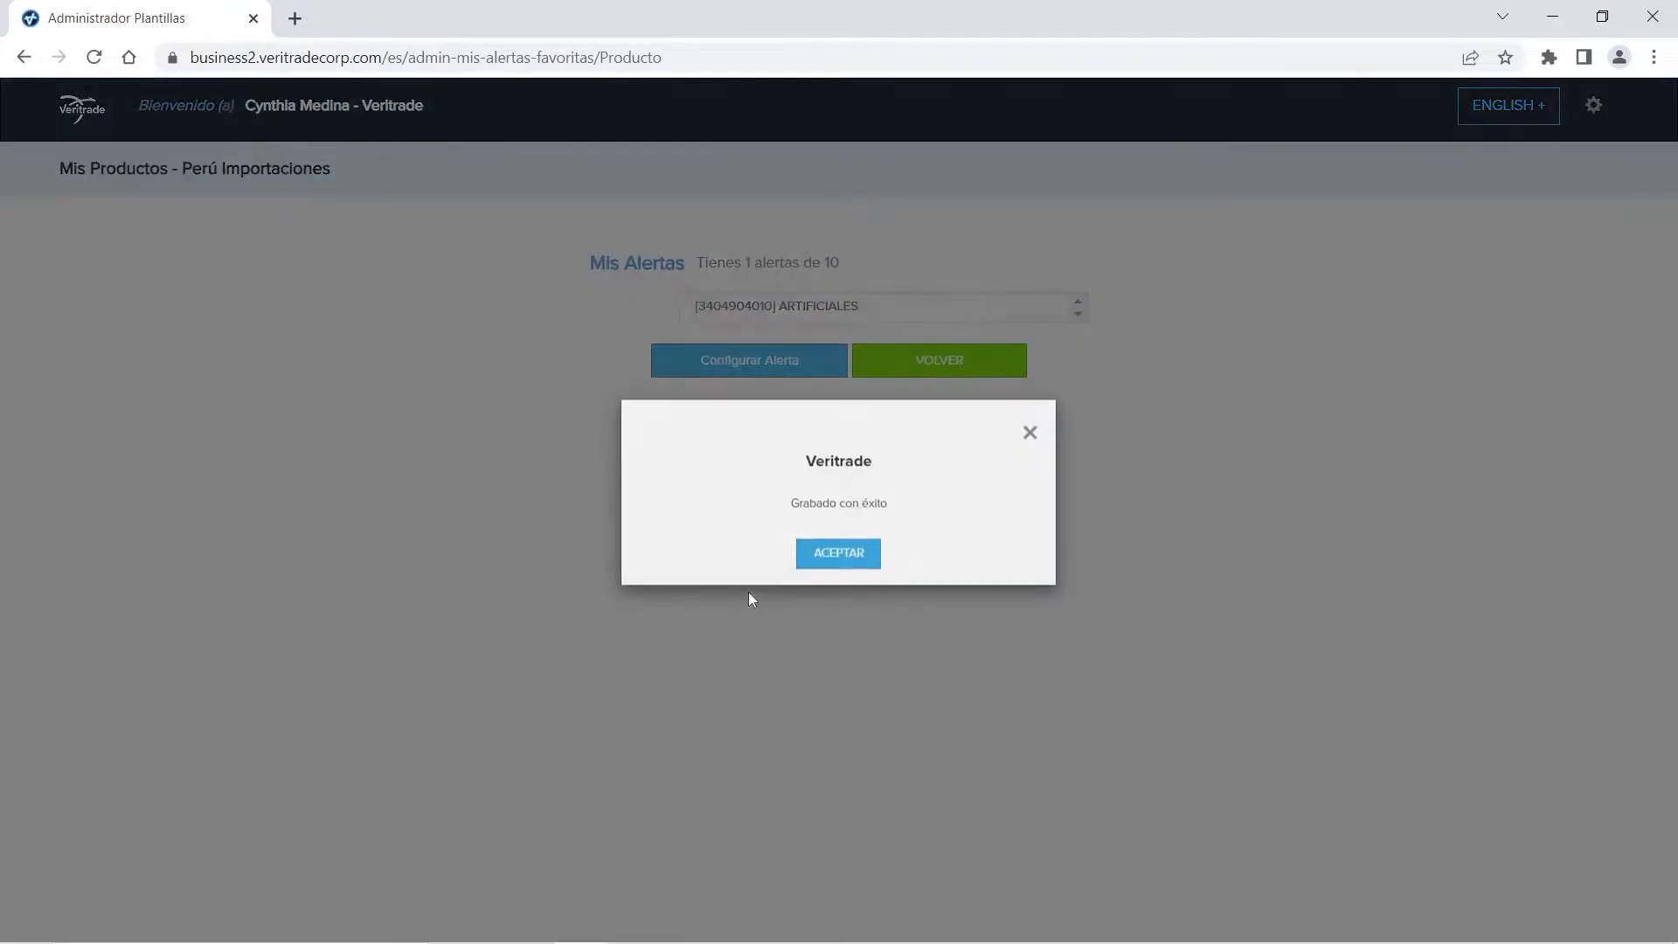
{"action": "left_click", "coordinate": [827, 573]}
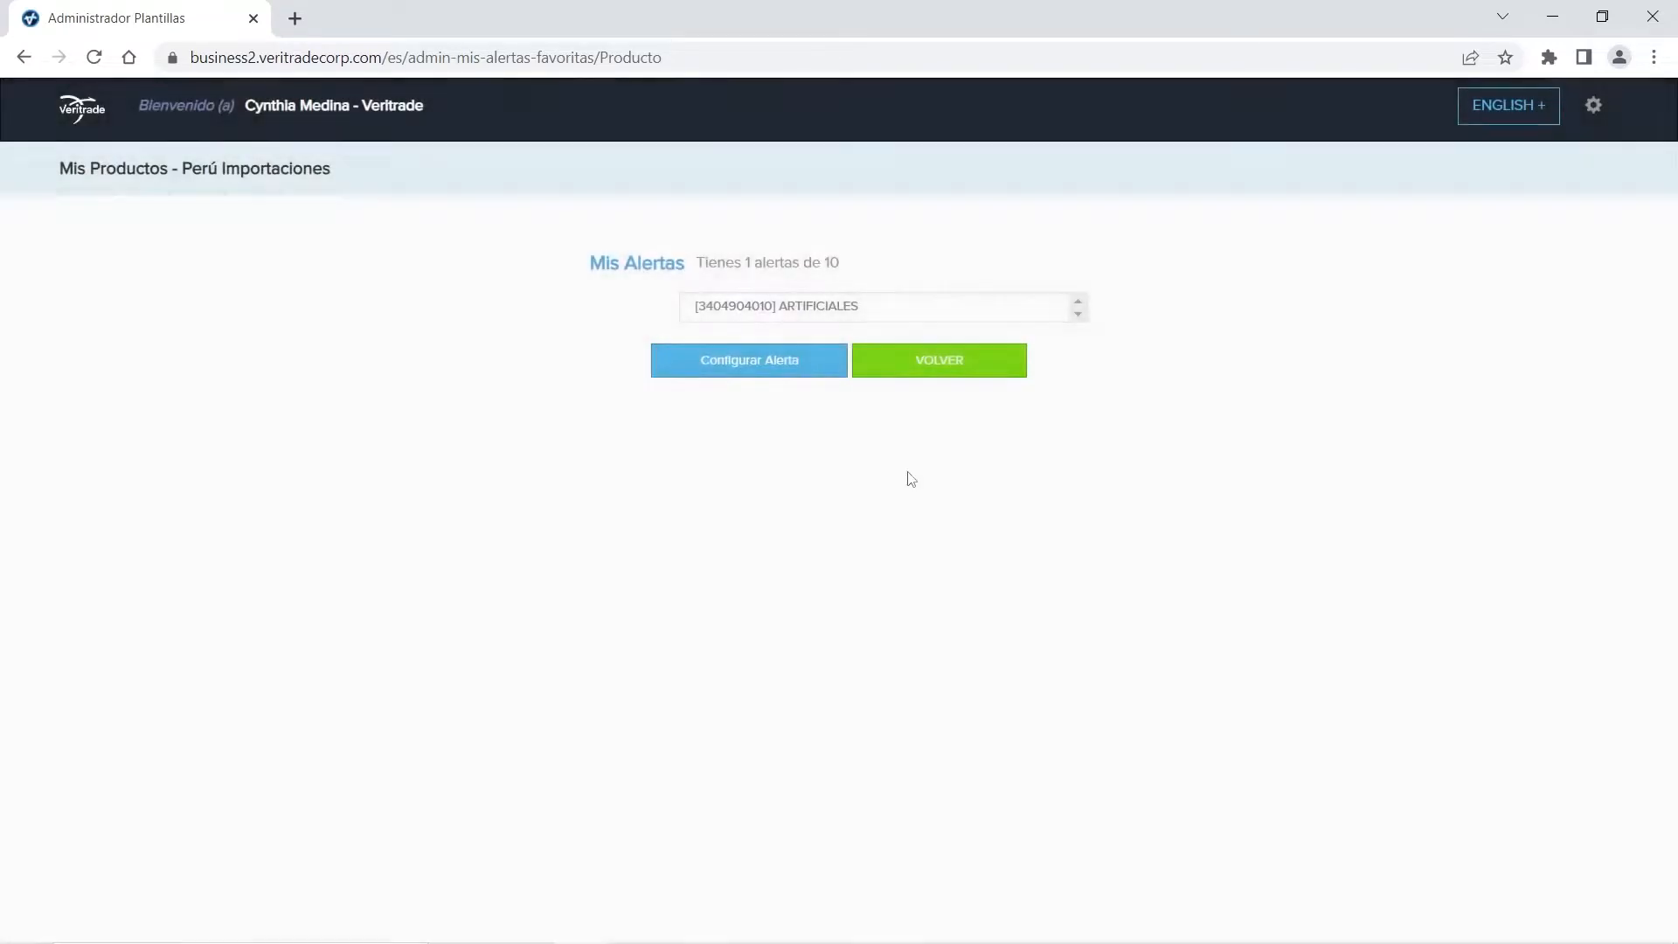
{"action": "left_click", "coordinate": [936, 367]}
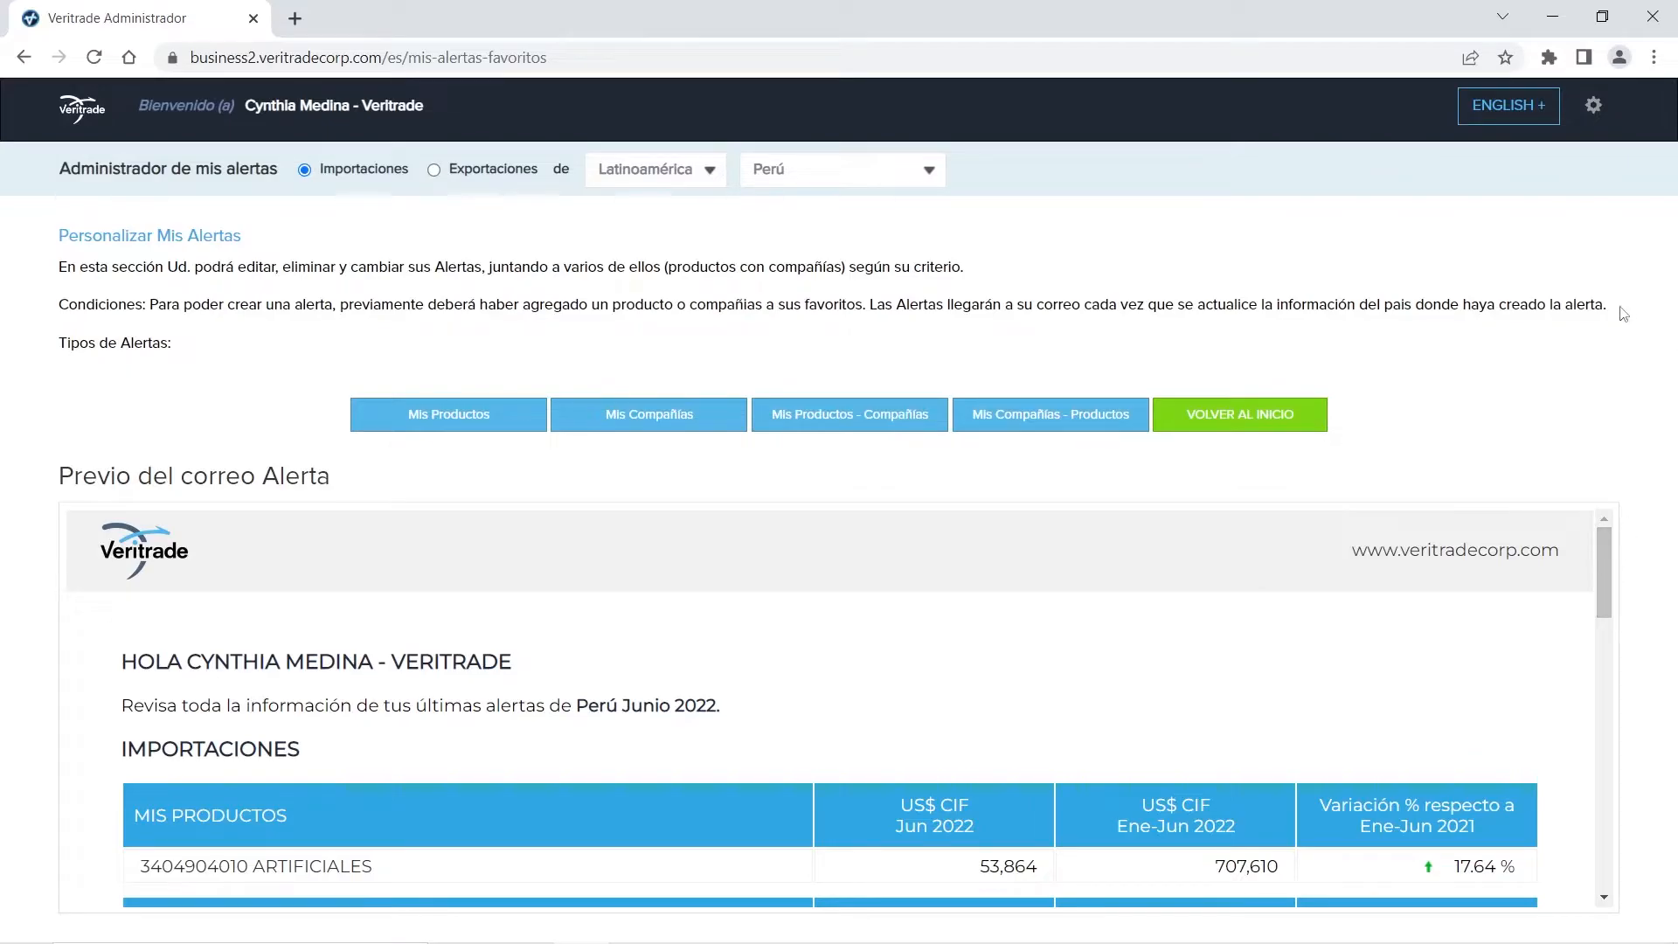
{"action": "scroll", "coordinate": [1300, 632], "scroll_direction": "down", "scroll_amount": 1}
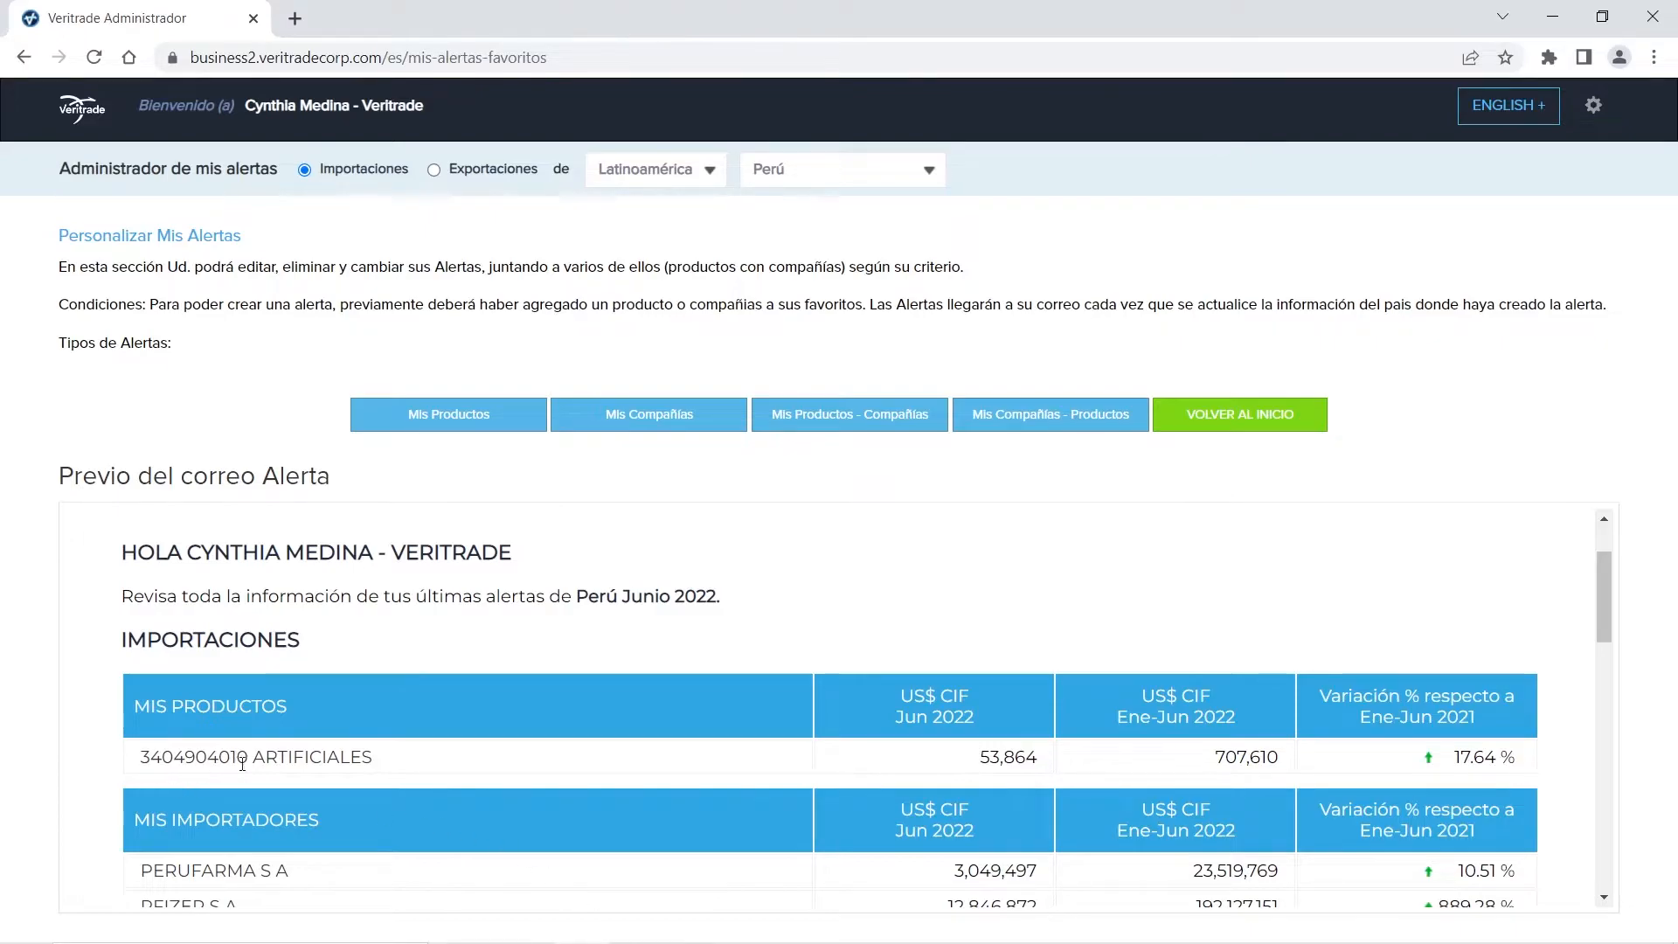
{"action": "left_click_drag", "start_coordinate": [383, 762], "coordinate": [140, 773]}
{"action": "left_click", "coordinate": [808, 766]}
{"action": "left_click_drag", "start_coordinate": [985, 755], "coordinate": [1035, 761]}
{"action": "left_click_drag", "start_coordinate": [1120, 721], "coordinate": [1279, 758]}
{"action": "left_click", "coordinate": [1218, 757]}
Step: Configure the company alerts, selecting AGRONEGOCIOS LOS ANGELES S.A.C. and deselecting ASOCIACION DE PRODUCTORES DE CITRICOS DE and DROCERSA S.A
{"action": "left_click", "coordinate": [638, 425]}
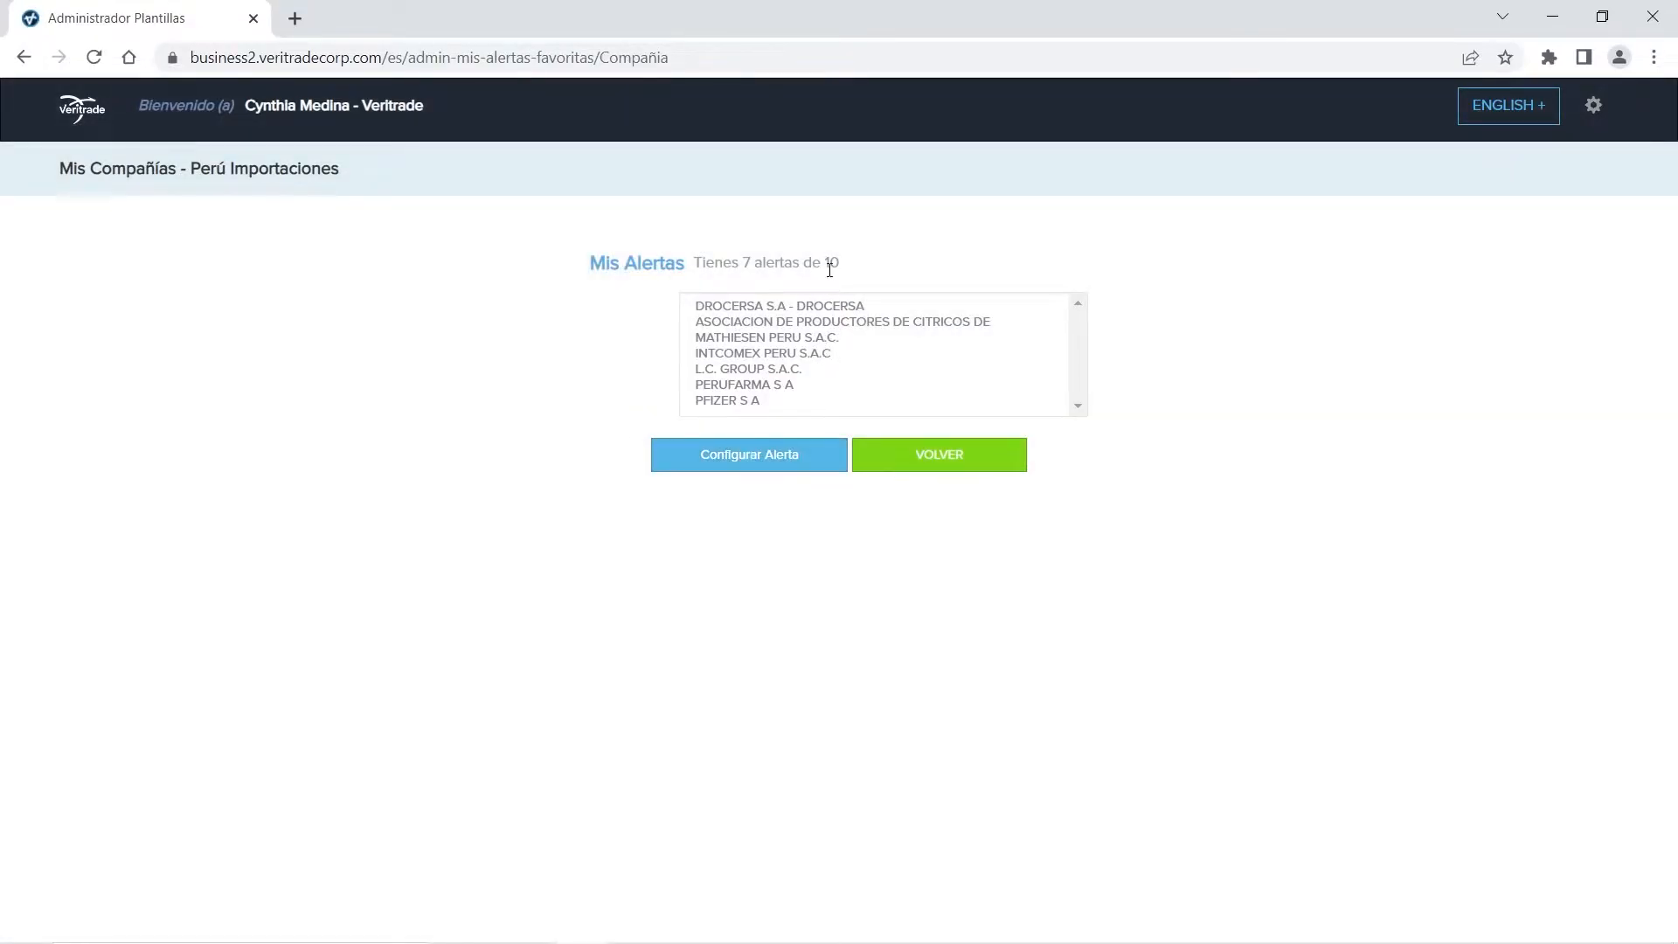
{"action": "triple_click", "coordinate": [833, 262]}
{"action": "left_click", "coordinate": [854, 269]}
{"action": "left_click", "coordinate": [792, 468]}
{"action": "left_click", "coordinate": [1093, 556]}
{"action": "left_click", "coordinate": [1093, 883]}
{"action": "left_click", "coordinate": [1093, 515]}
Step: Deselect INTCOMEX PERU, L.C. GROUP, MATHIESEN PERU, PERUFARMA and PFIZER, save the company alerts and return to the alert administrator
{"action": "scroll", "coordinate": [1152, 536], "scroll_direction": "down", "scroll_amount": 6}
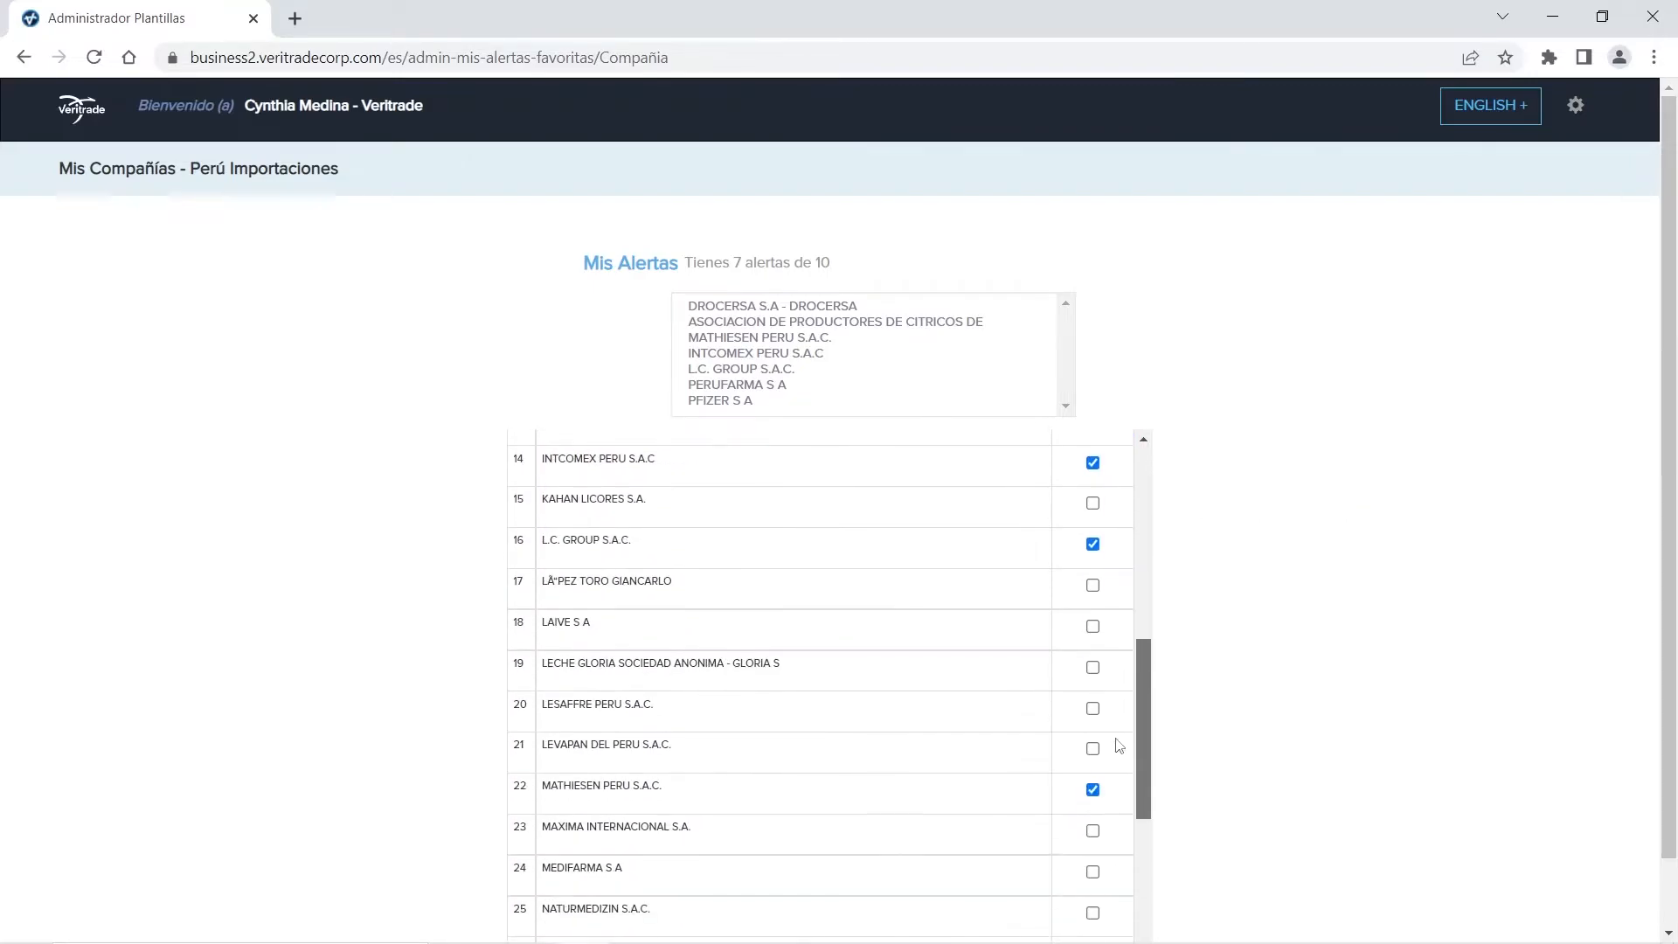
{"action": "left_click", "coordinate": [1092, 469]}
{"action": "left_click", "coordinate": [1093, 549]}
{"action": "left_click", "coordinate": [1092, 795]}
{"action": "scroll", "coordinate": [1092, 795], "scroll_direction": "down", "scroll_amount": 5}
{"action": "left_click", "coordinate": [1092, 659]}
{"action": "left_click", "coordinate": [1092, 577]}
{"action": "scroll", "coordinate": [1061, 613], "scroll_direction": "down", "scroll_amount": 1}
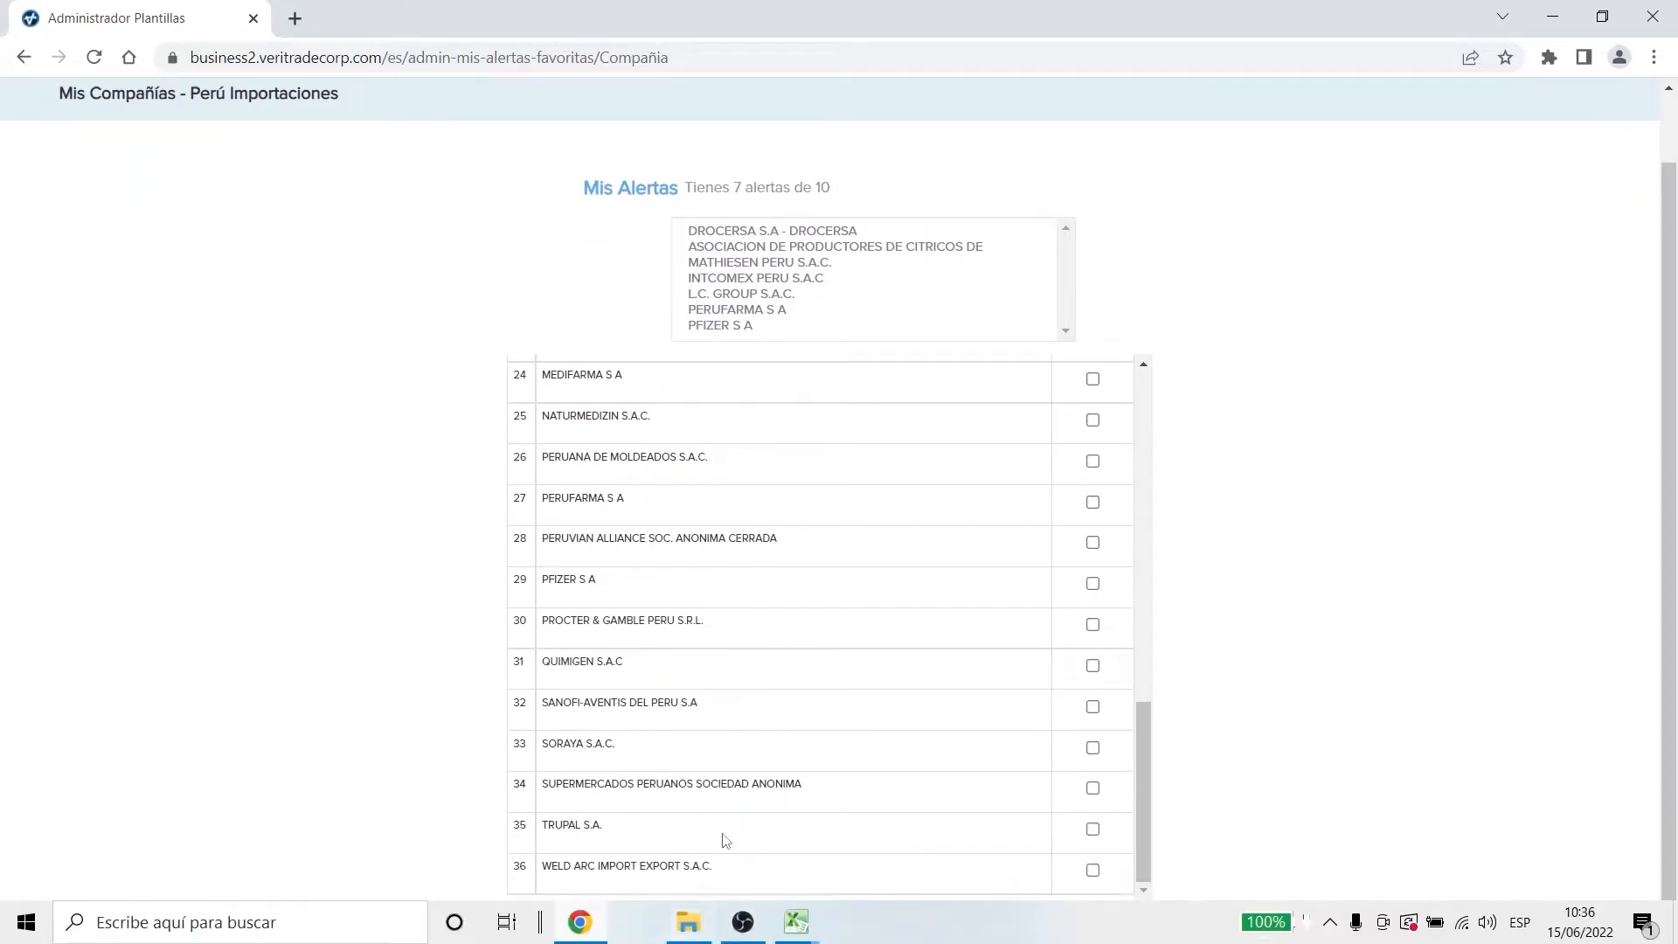
{"action": "left_click", "coordinate": [734, 913]}
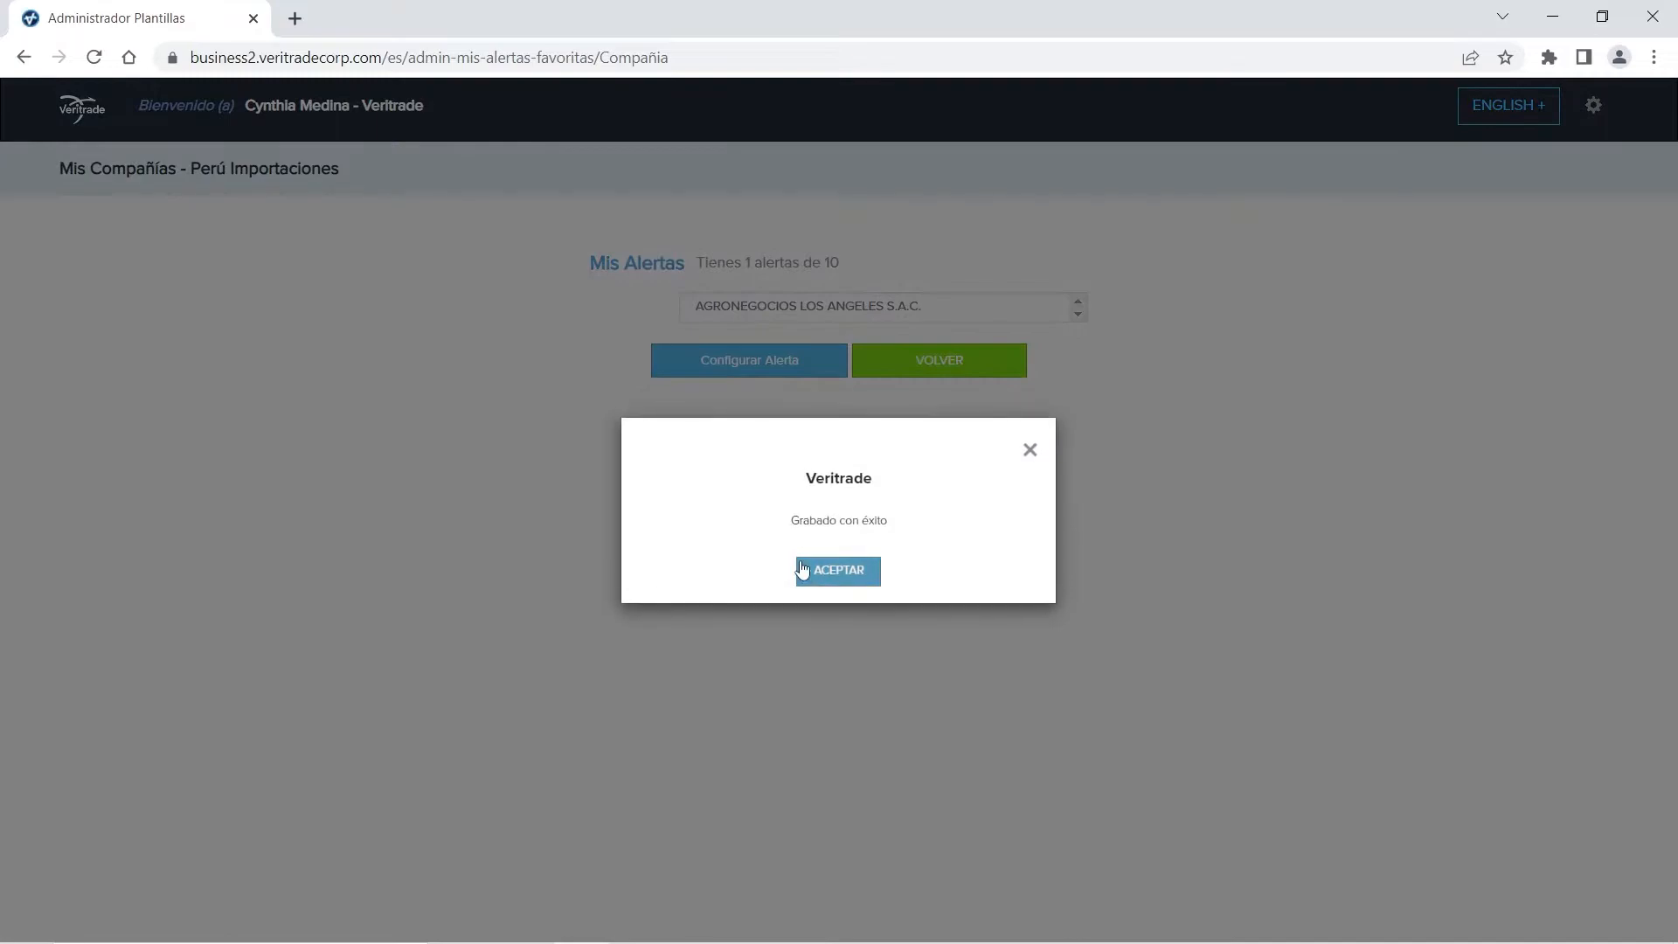
{"action": "left_click", "coordinate": [835, 572]}
{"action": "left_click", "coordinate": [936, 370]}
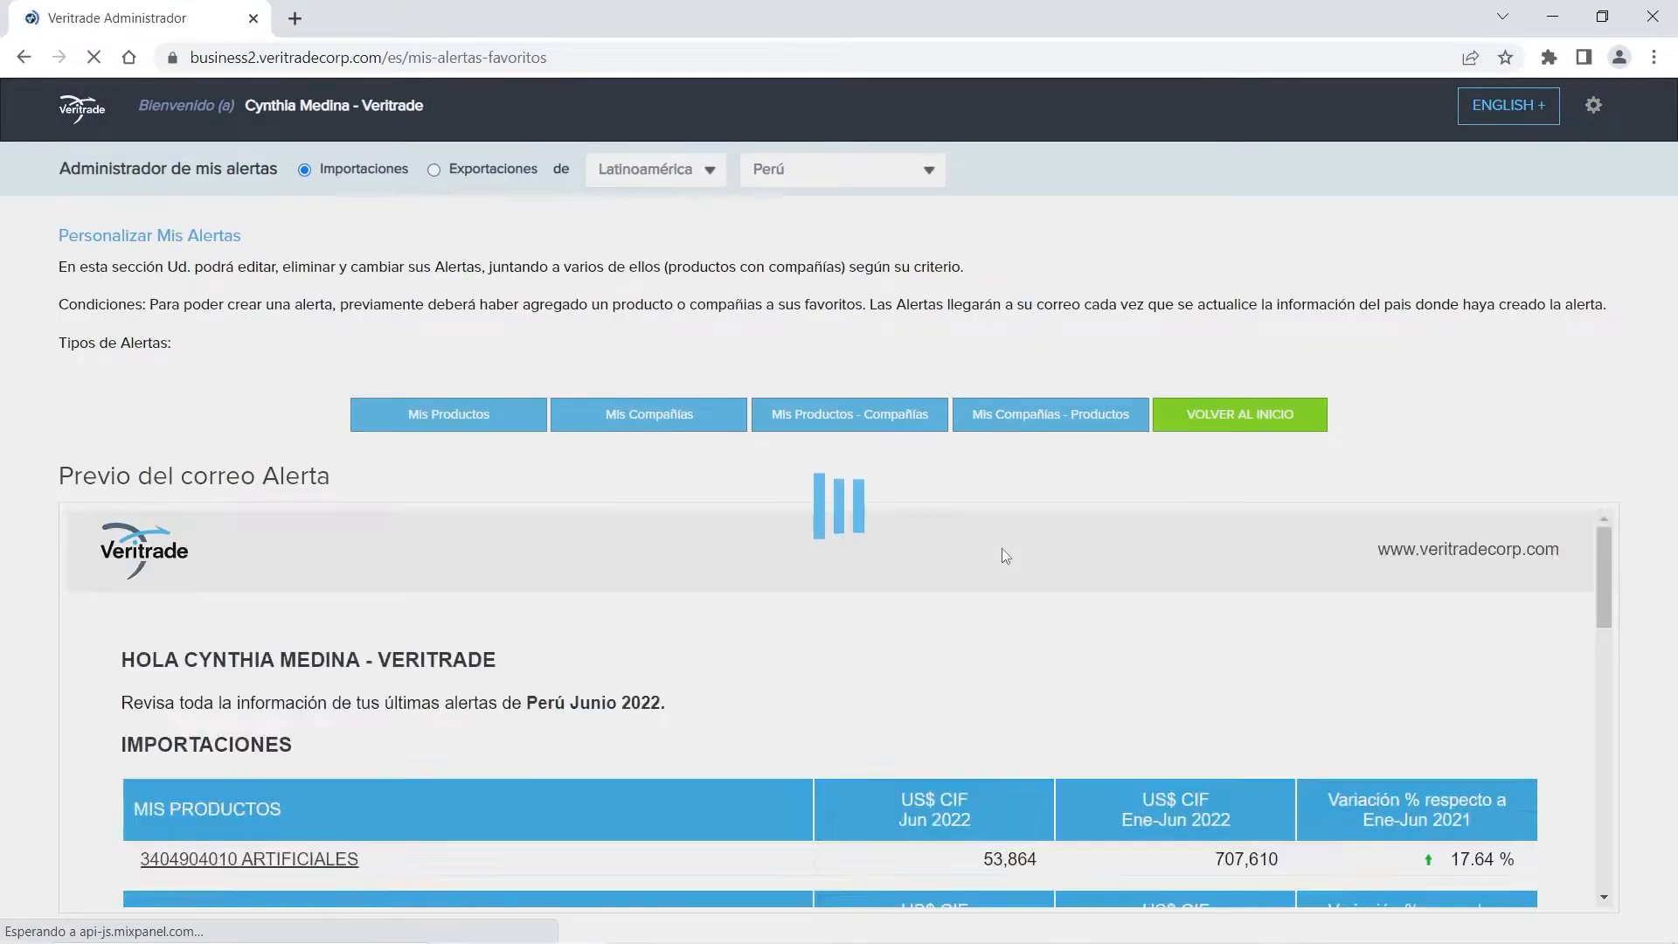
Step: Examine the AGRONEGOCIOS LOS ANGELES S.A.C. row under the importers in the alert e-mail preview
{"action": "scroll", "coordinate": [1005, 556], "scroll_direction": "down", "scroll_amount": 3}
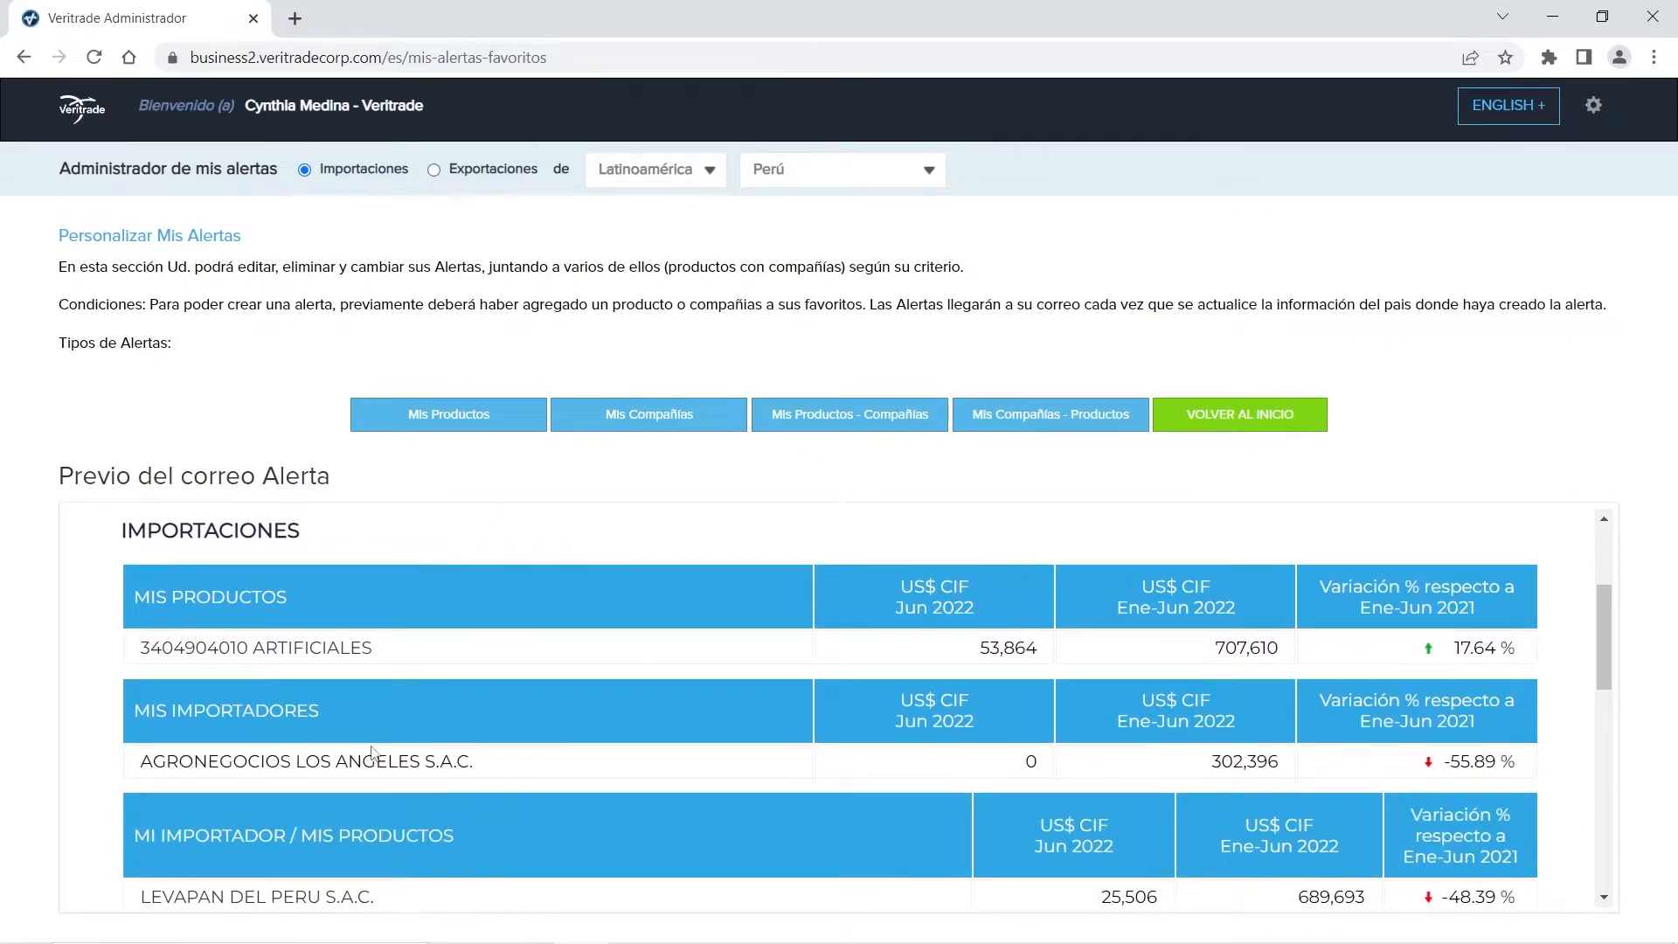
{"action": "left_click_drag", "start_coordinate": [137, 776], "coordinate": [488, 778]}
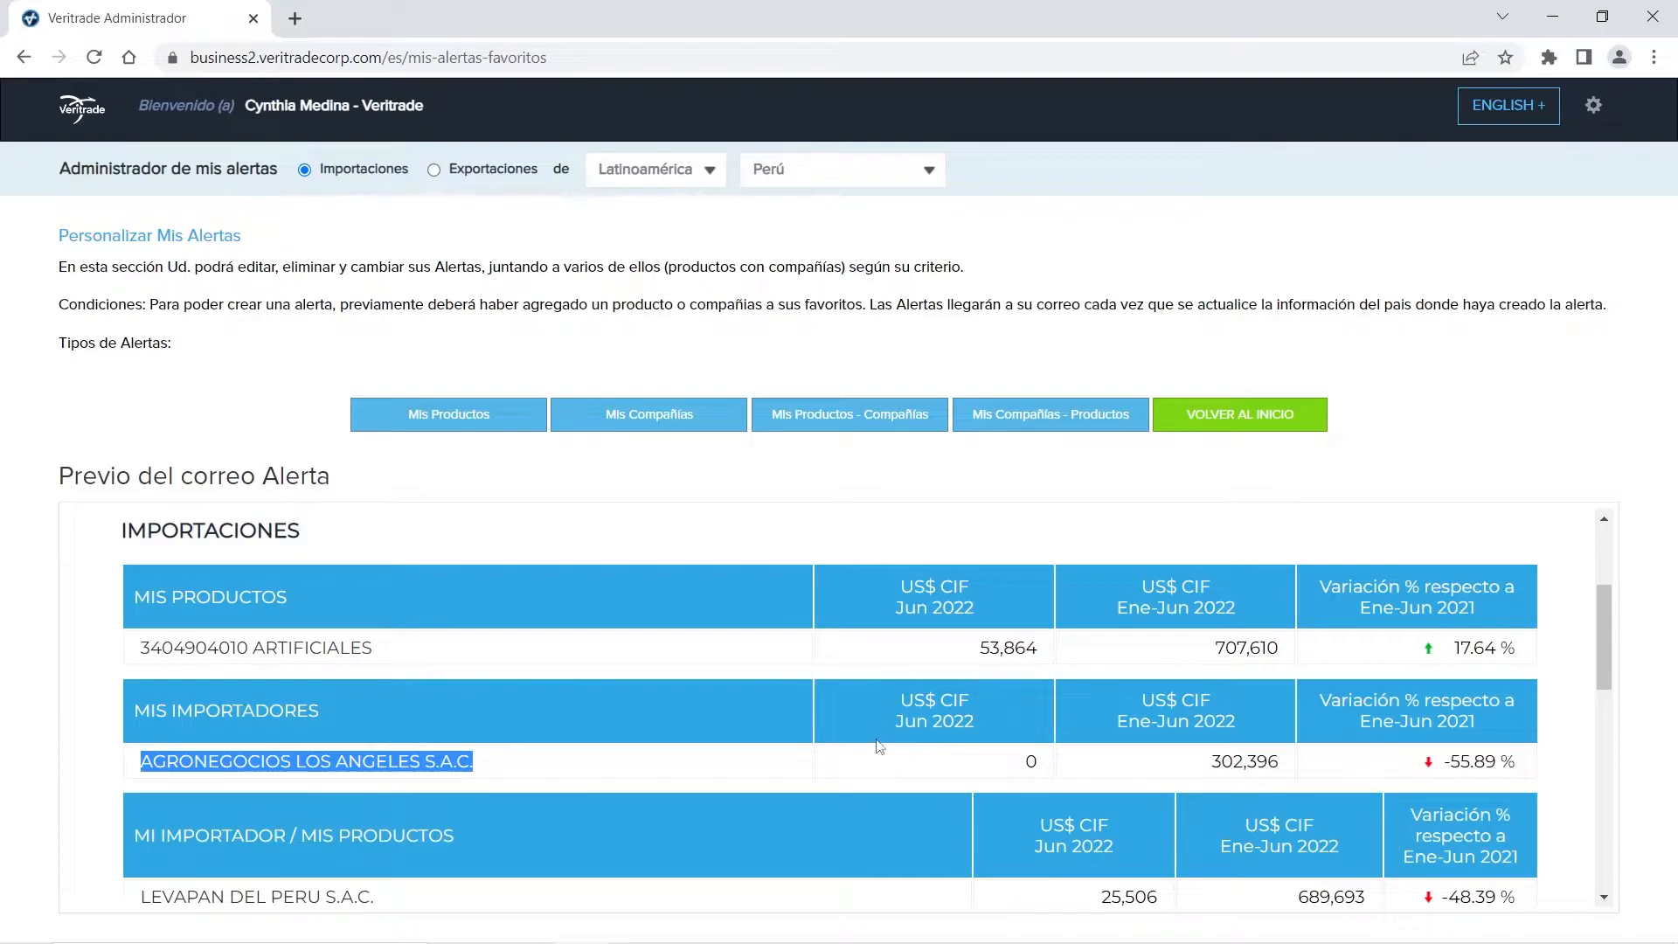
{"action": "left_click", "coordinate": [656, 780]}
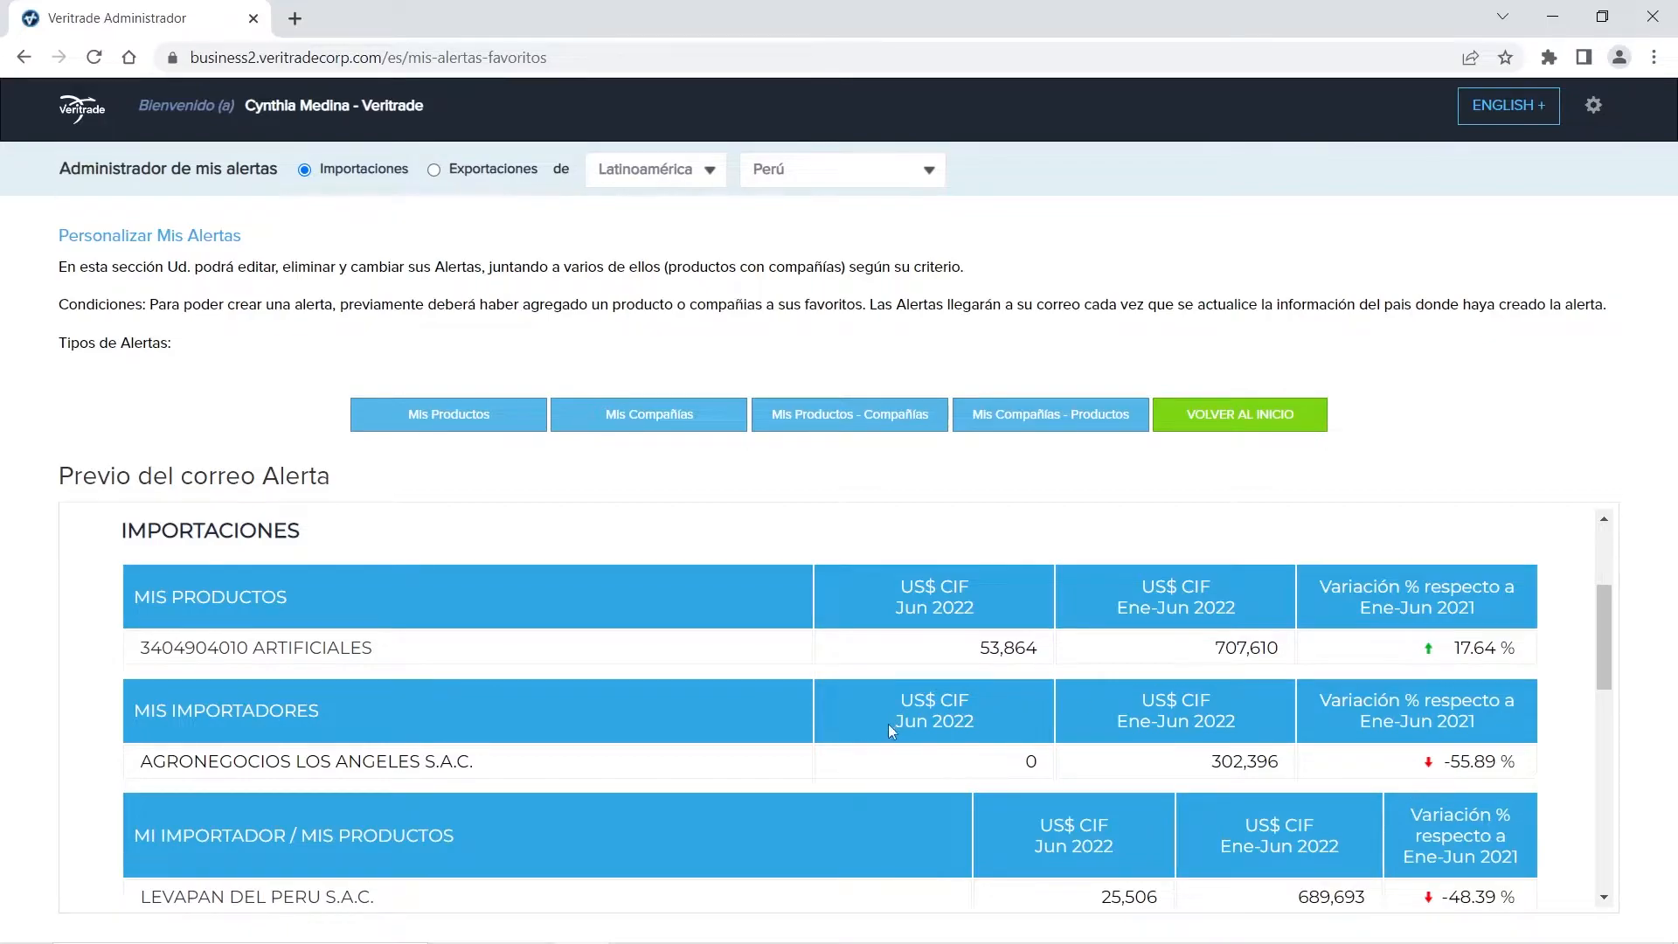
{"action": "left_click", "coordinate": [834, 422]}
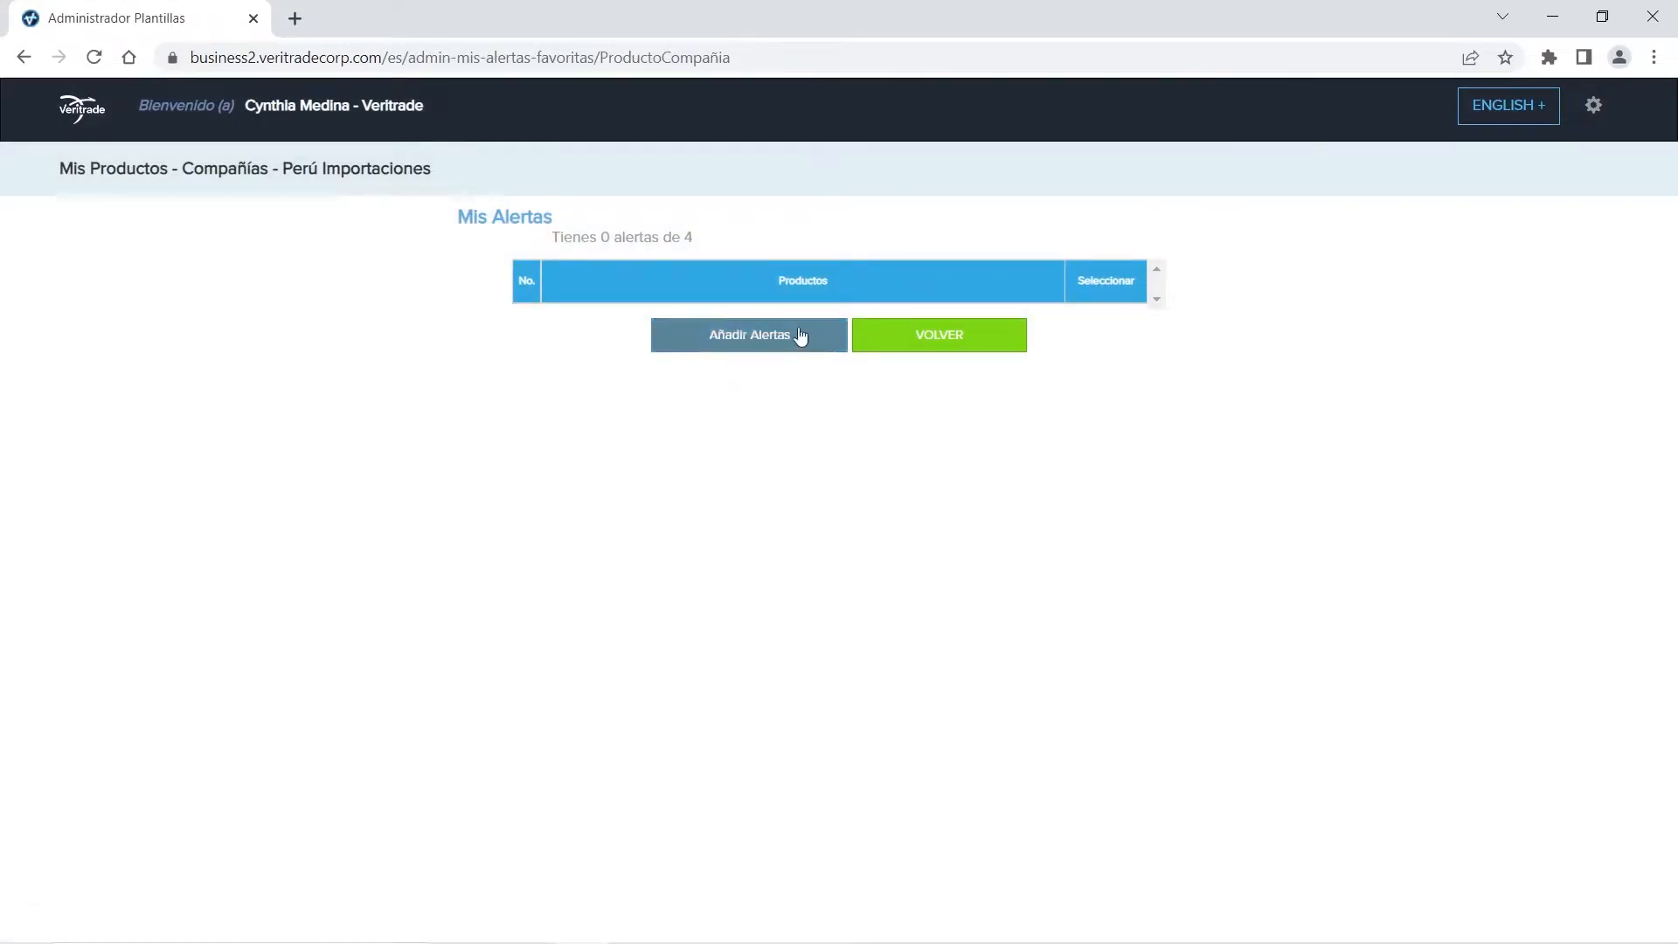
{"action": "triple_click", "coordinate": [686, 237]}
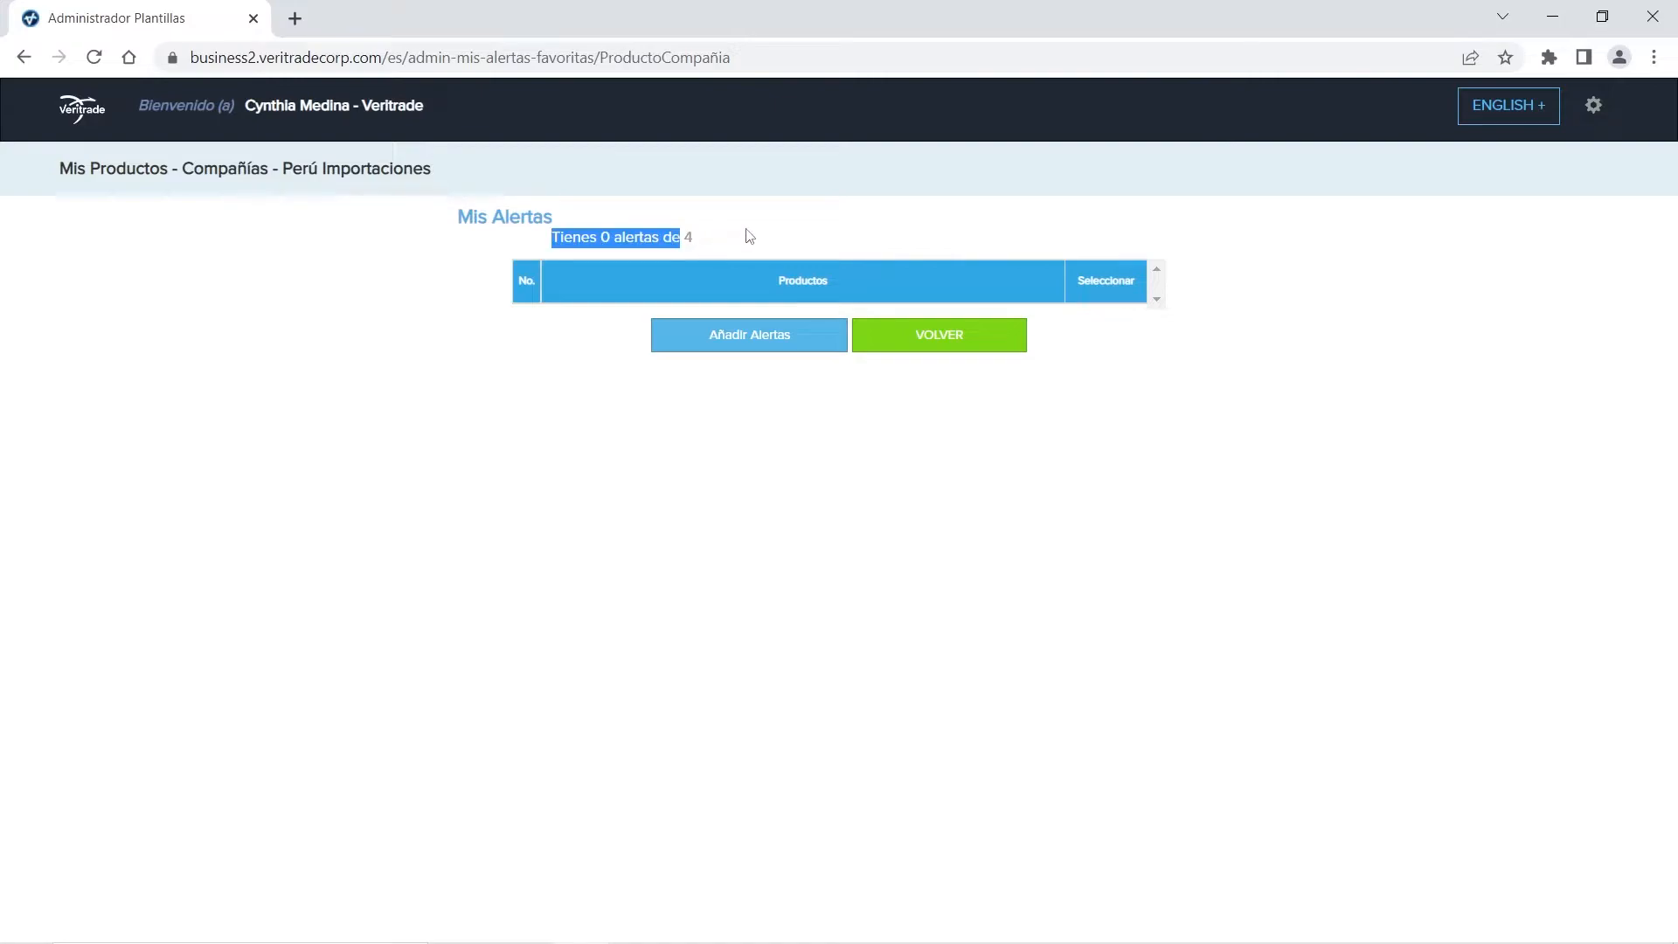
{"action": "left_click", "coordinate": [777, 253]}
{"action": "left_click", "coordinate": [768, 349]}
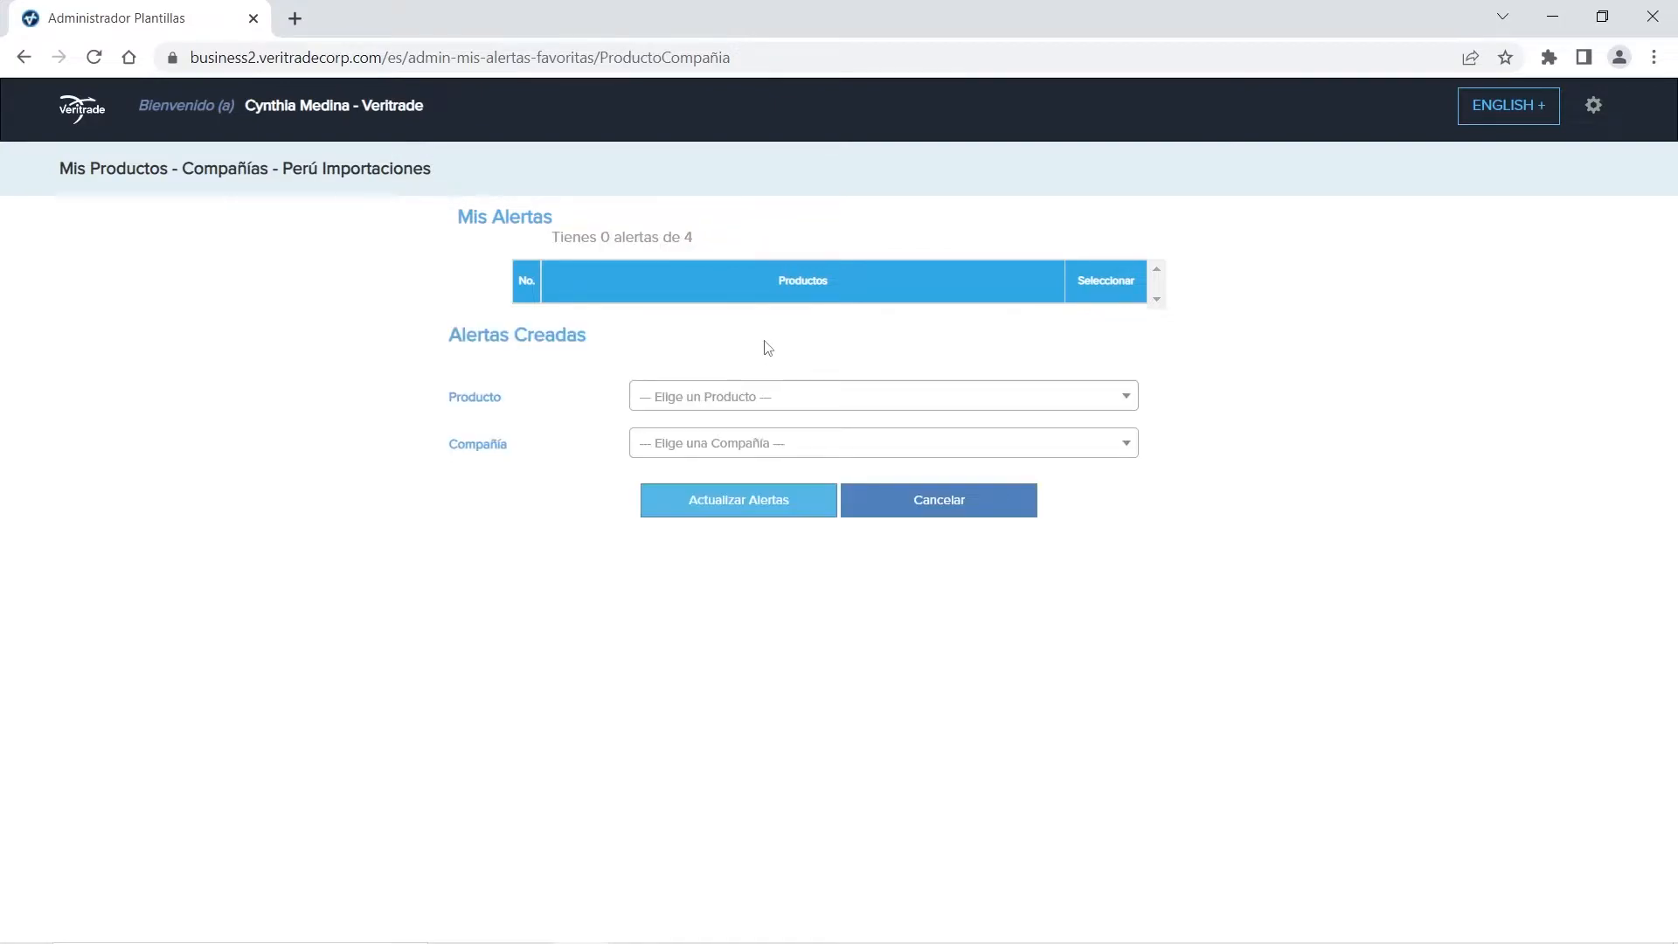
{"action": "left_click", "coordinate": [701, 411]}
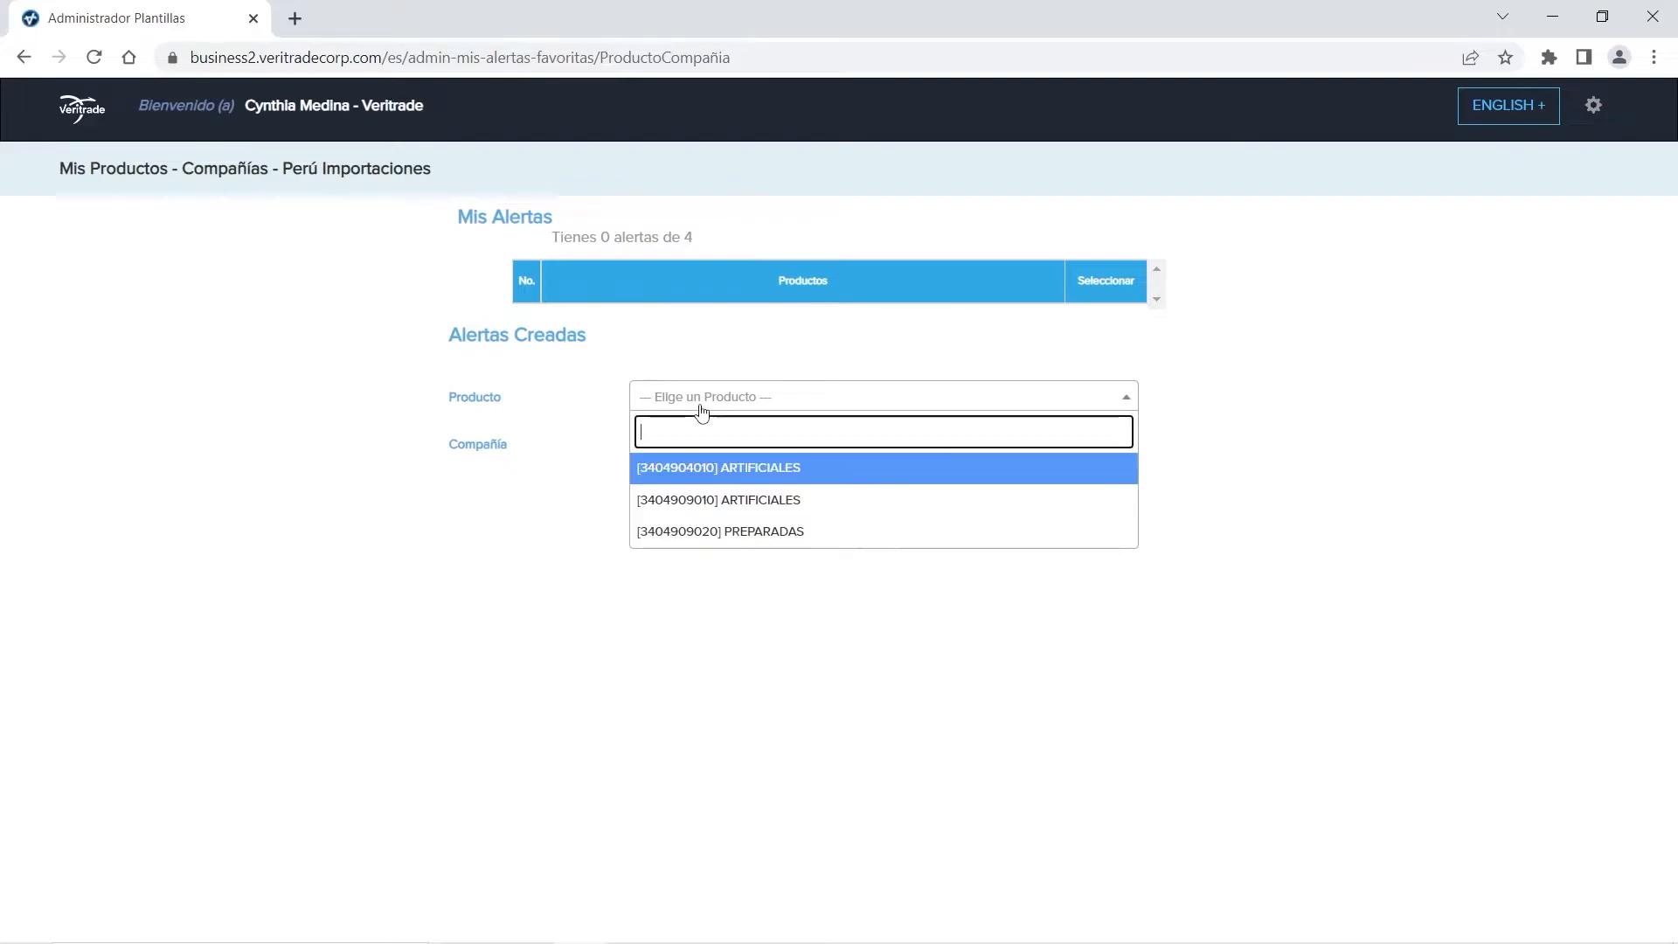
{"action": "left_click", "coordinate": [767, 509]}
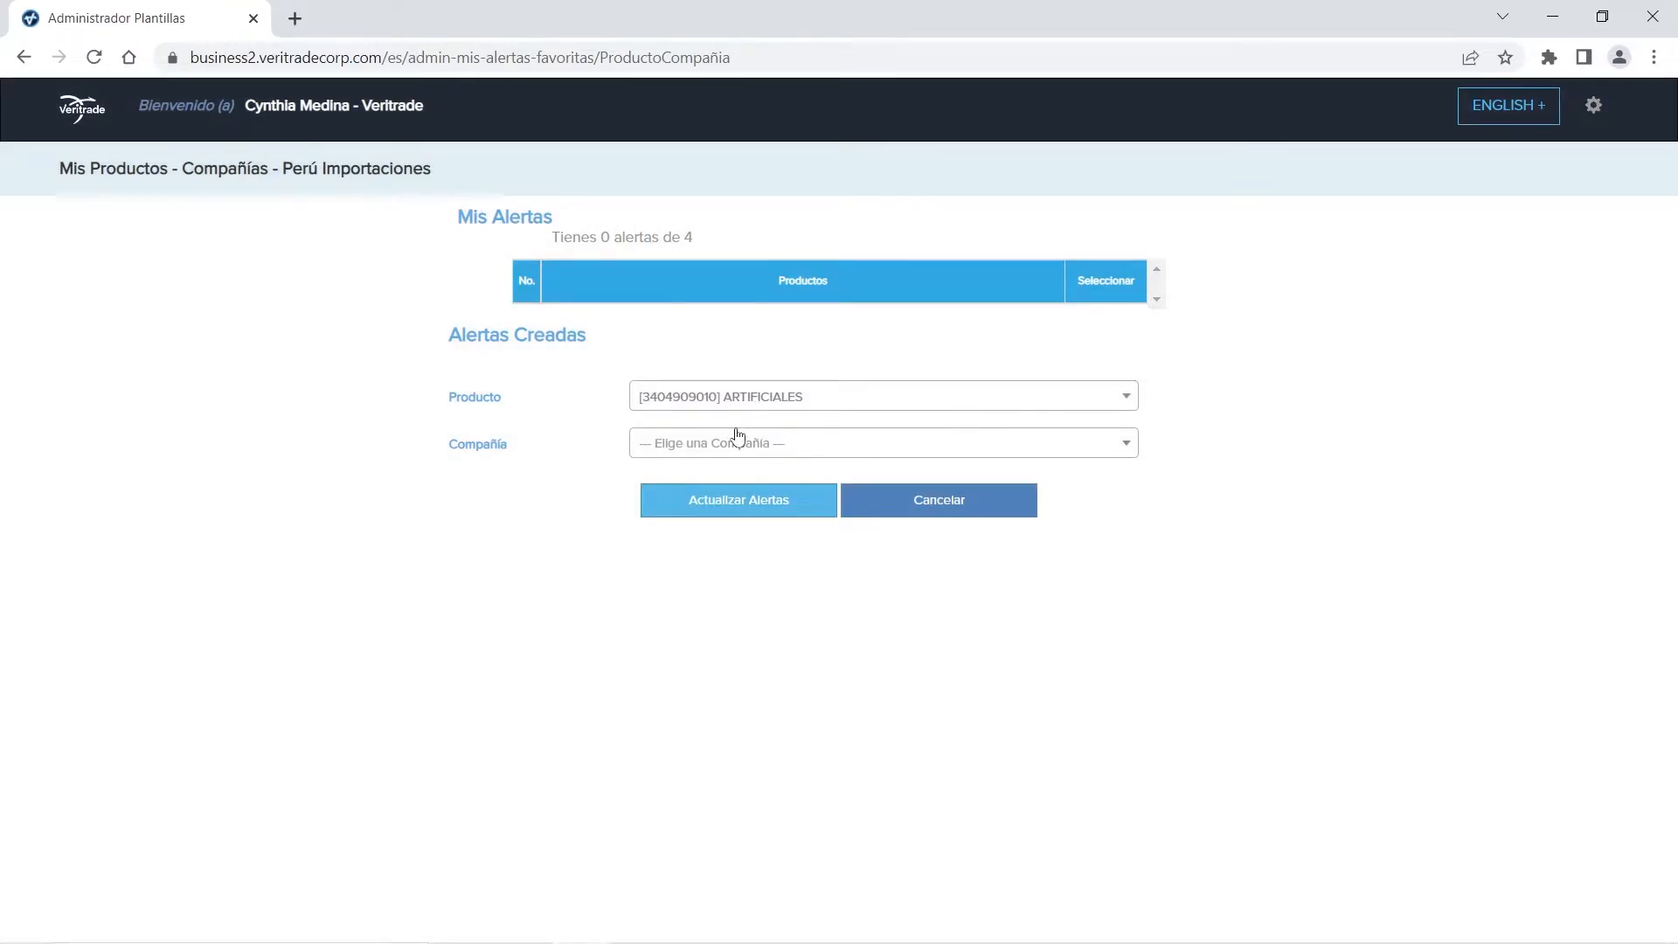
Step: Add ANDINA PLAST S R L, ALL MOTORS S.A.C. and ANDES CHEMICAL PERU S.R.L. to the alert, save it and return to the alert administrator
{"action": "left_click", "coordinate": [691, 452]}
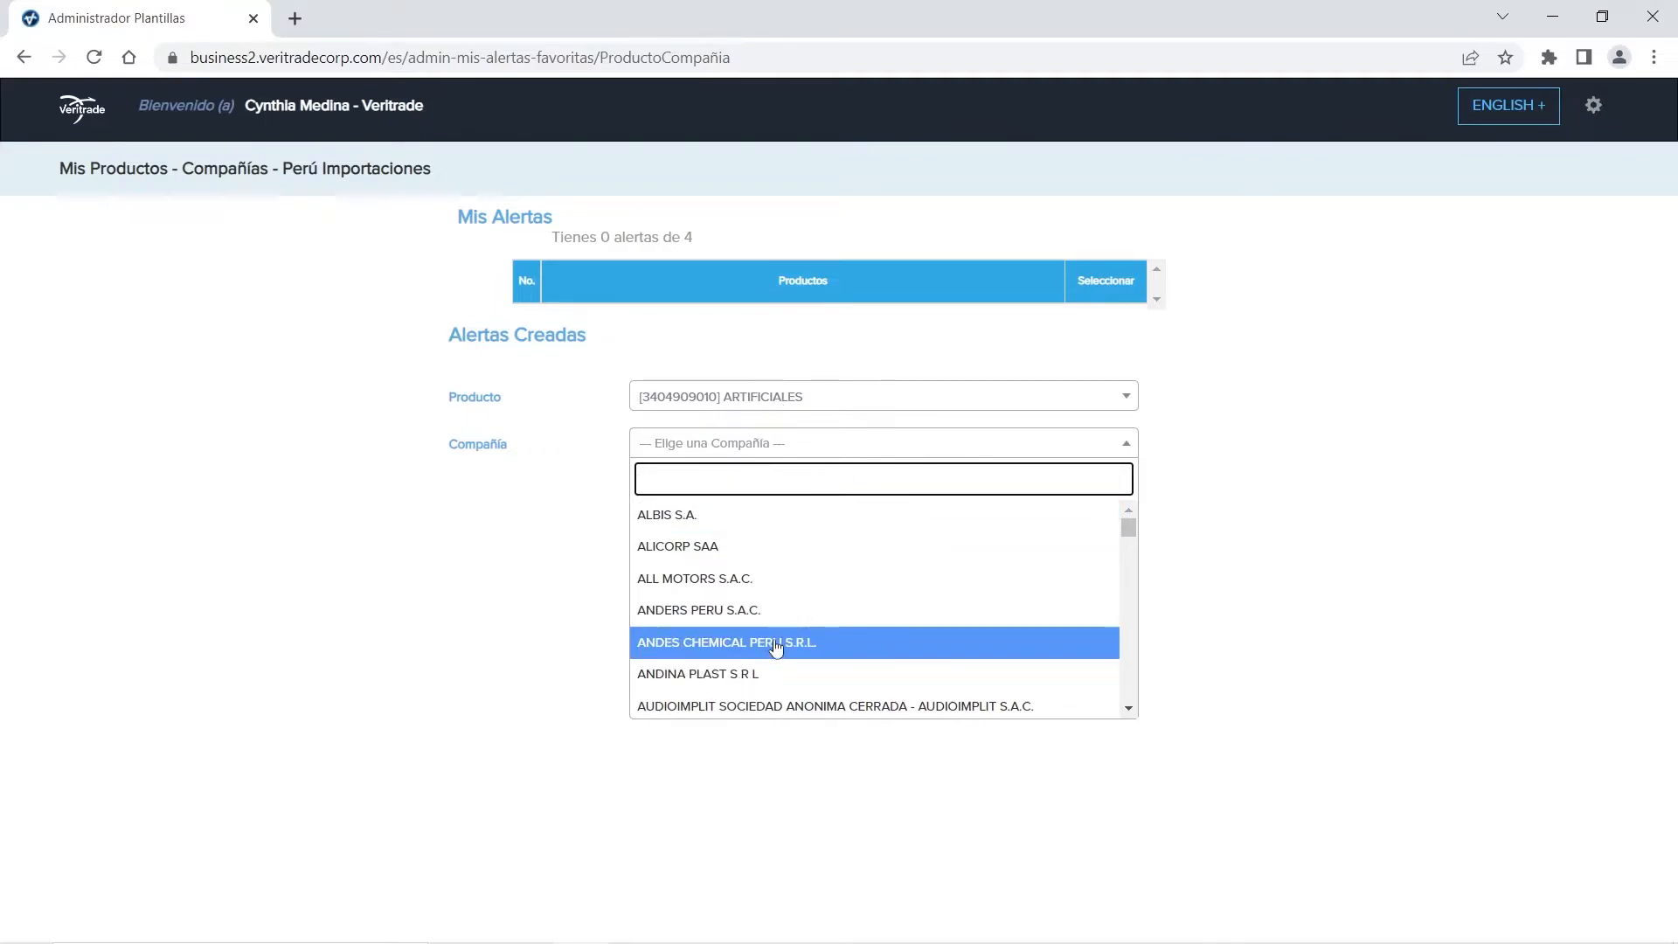
{"action": "scroll", "coordinate": [798, 549], "scroll_direction": "down", "scroll_amount": 1}
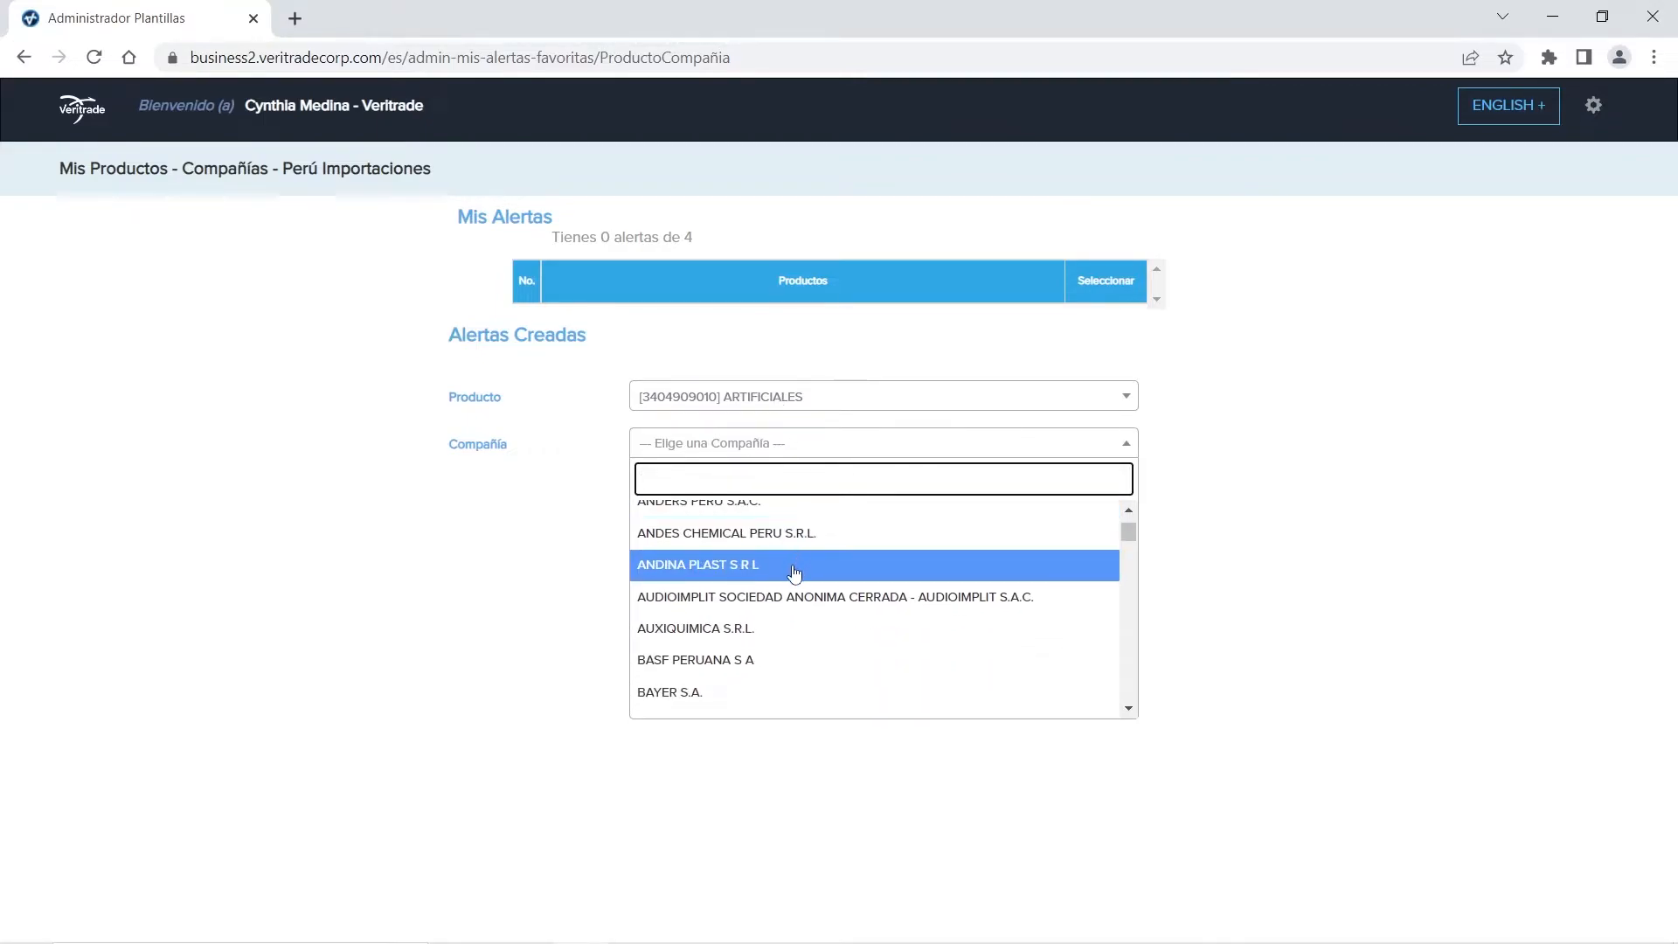
{"action": "left_click", "coordinate": [792, 570]}
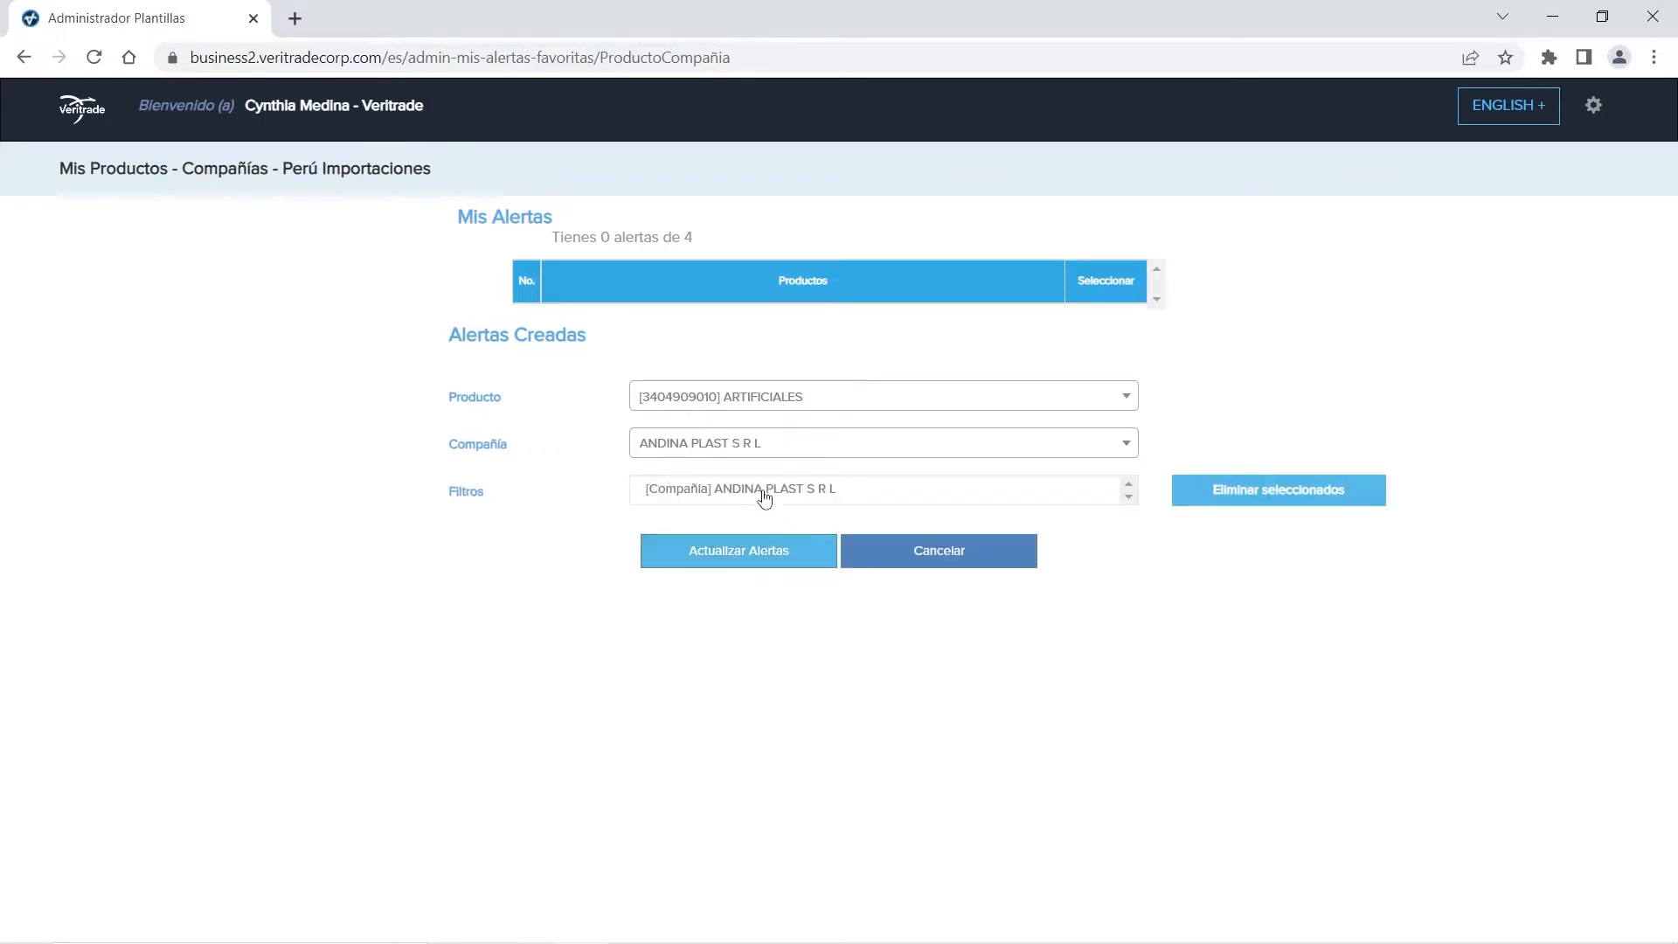
{"action": "left_click", "coordinate": [743, 445]}
{"action": "left_click", "coordinate": [811, 586]}
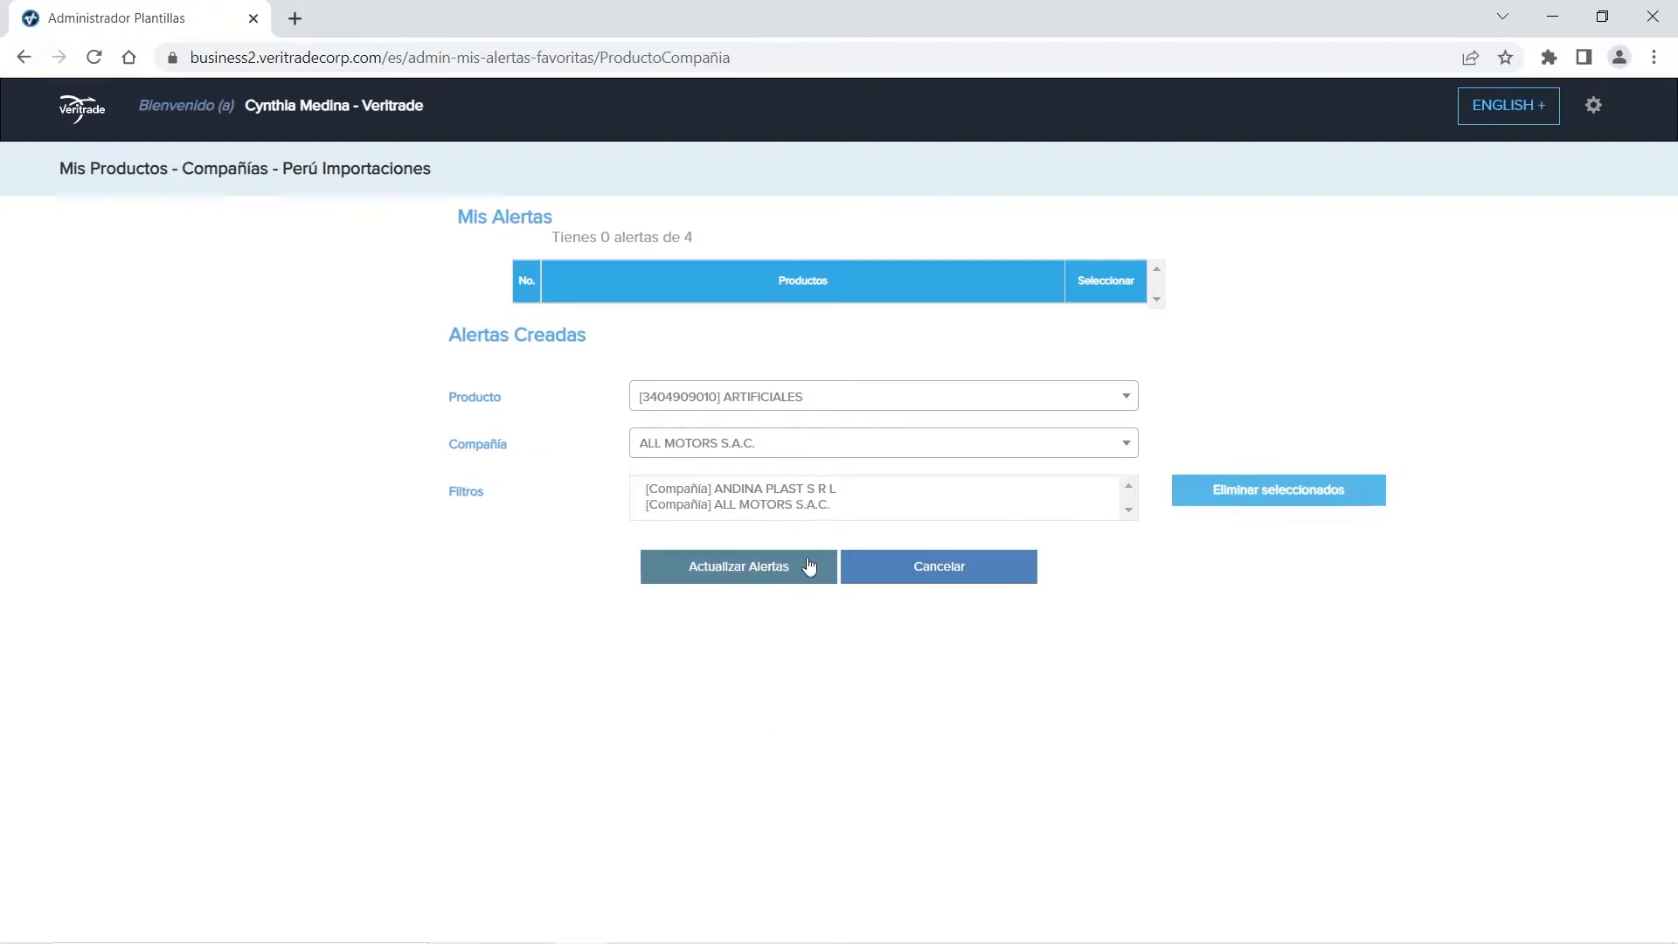
{"action": "left_click", "coordinate": [769, 448]}
{"action": "left_click", "coordinate": [848, 657]}
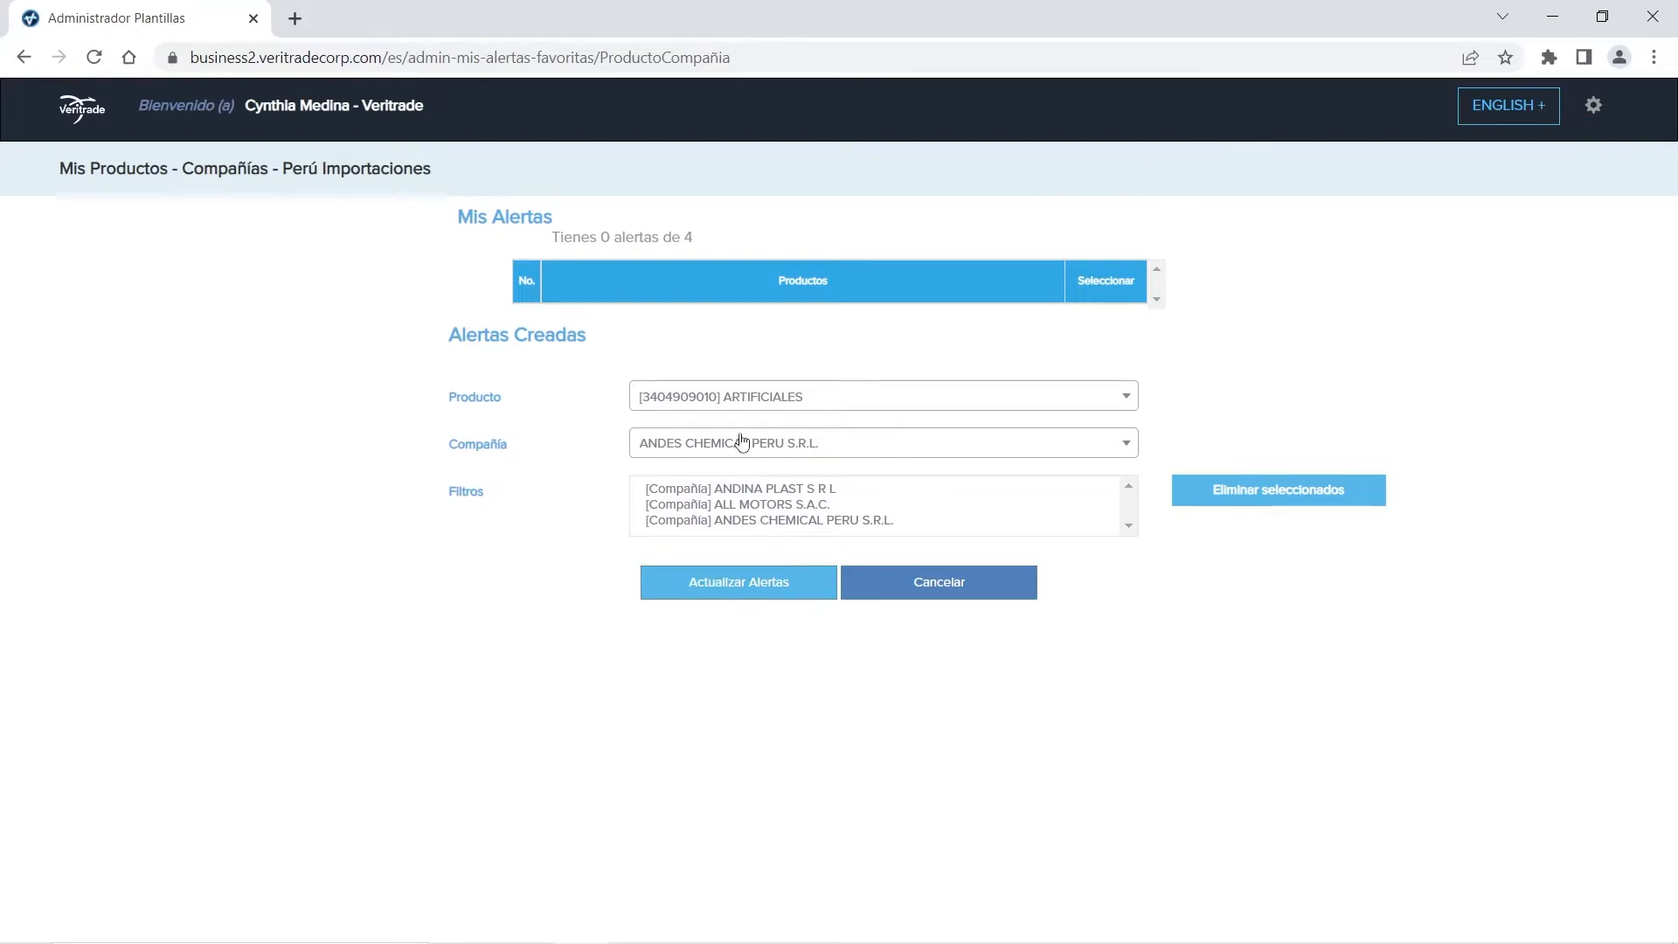
{"action": "left_click", "coordinate": [724, 590]}
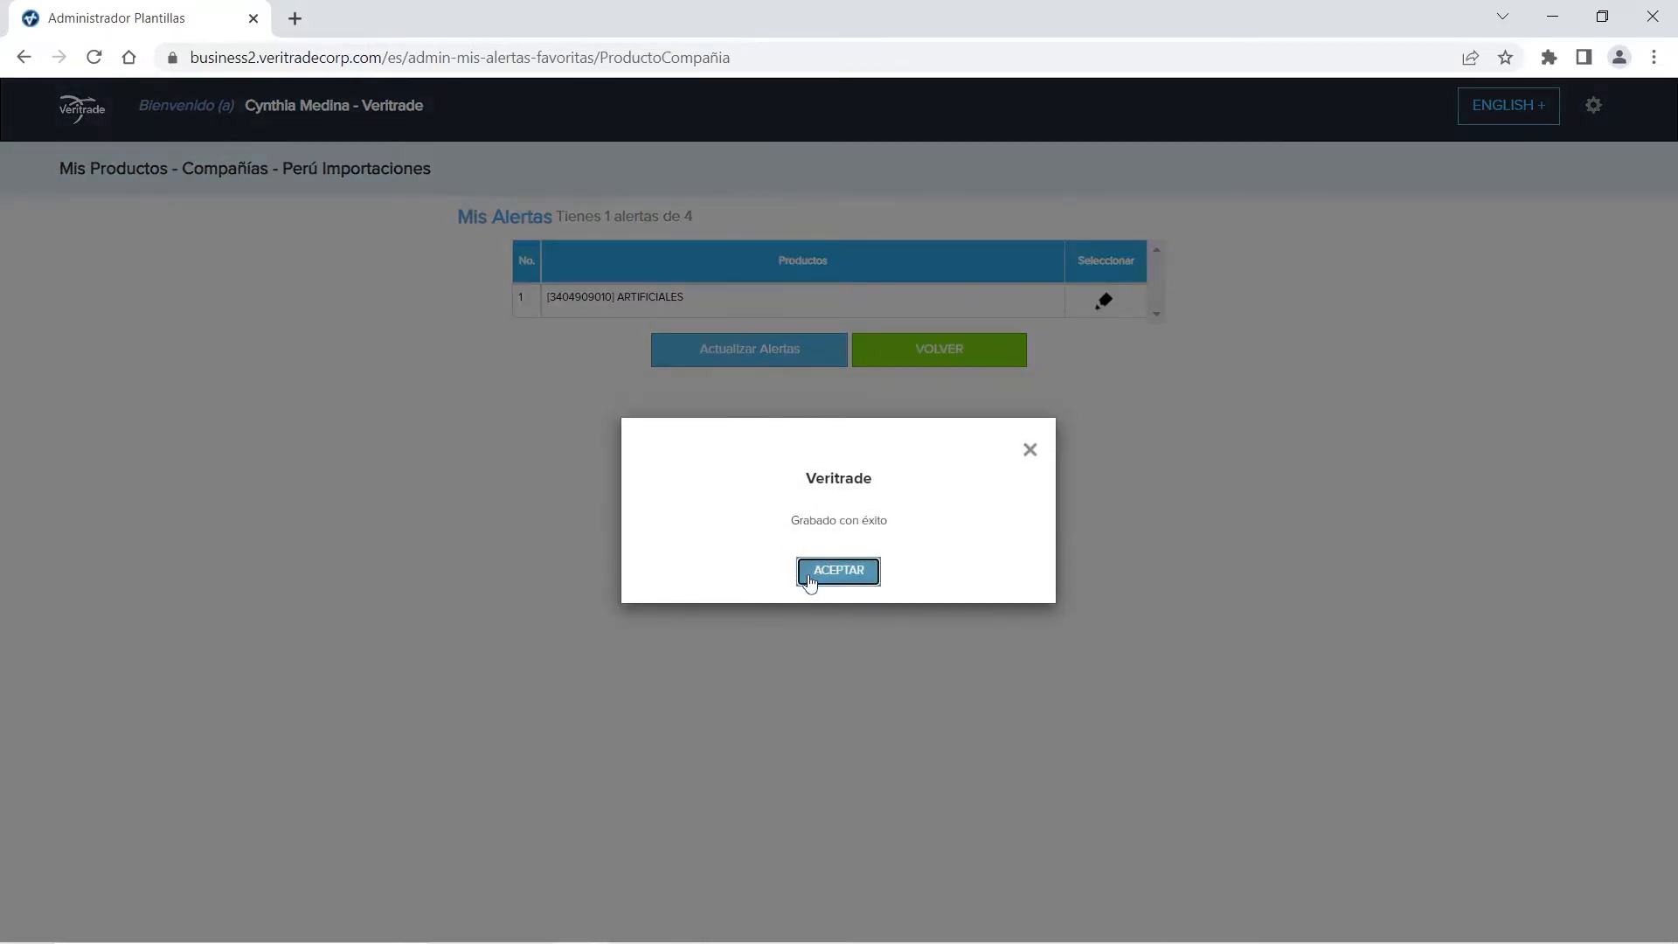
{"action": "left_click", "coordinate": [809, 575]}
{"action": "left_click", "coordinate": [919, 371]}
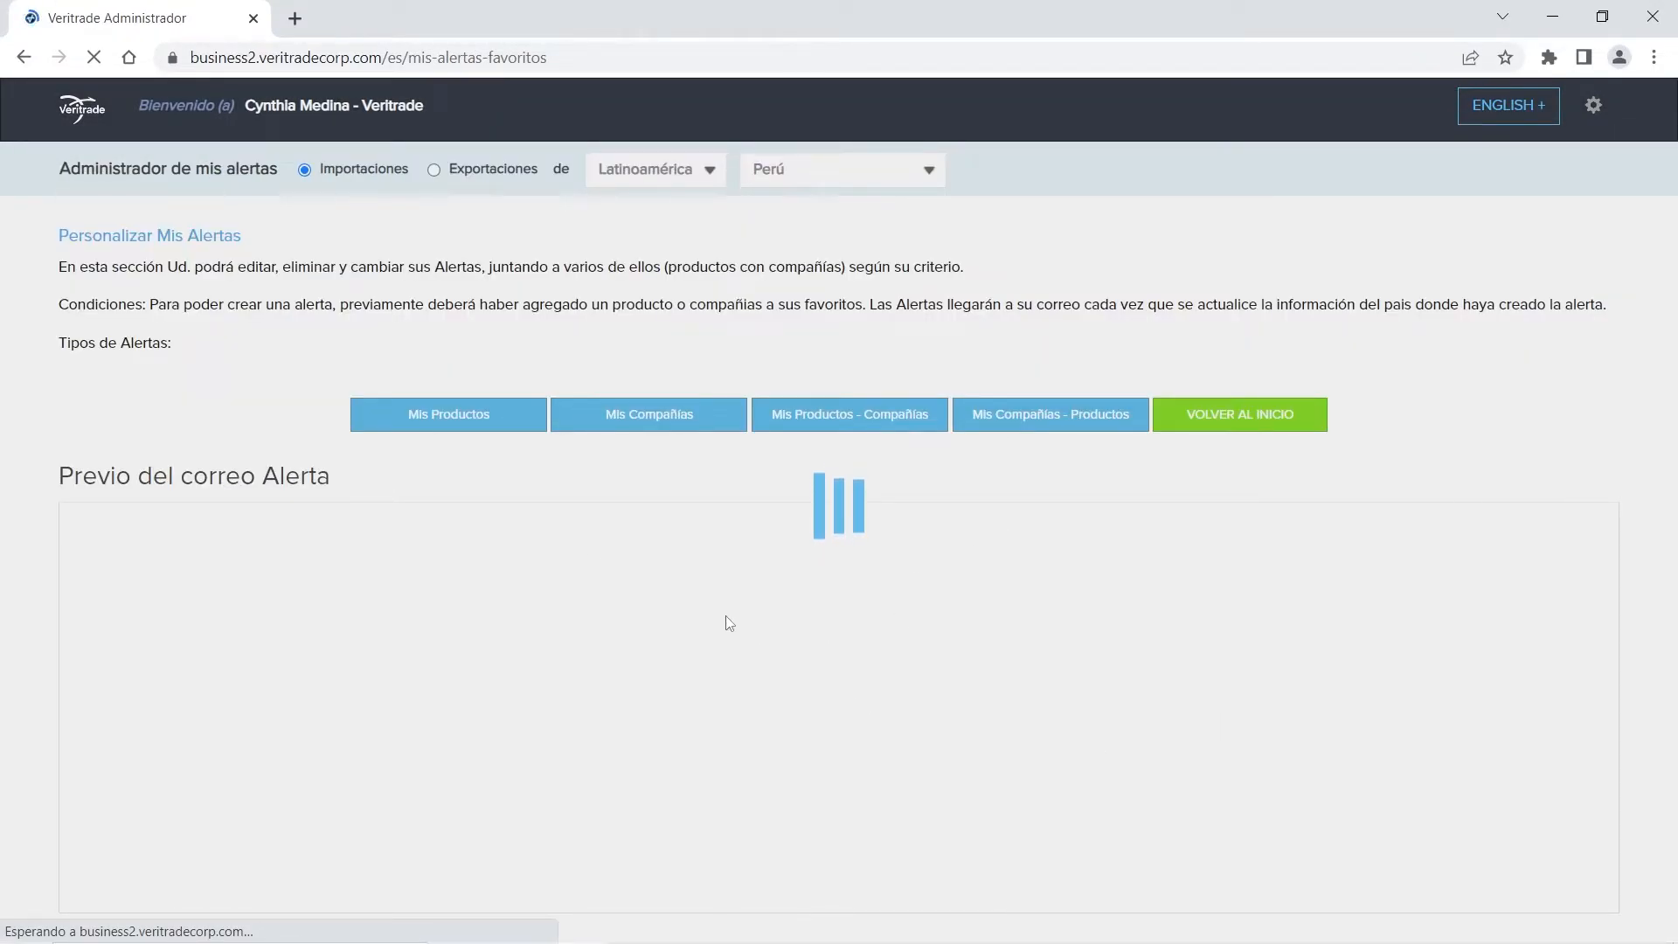
{"action": "scroll", "coordinate": [759, 658], "scroll_direction": "down", "scroll_amount": 5}
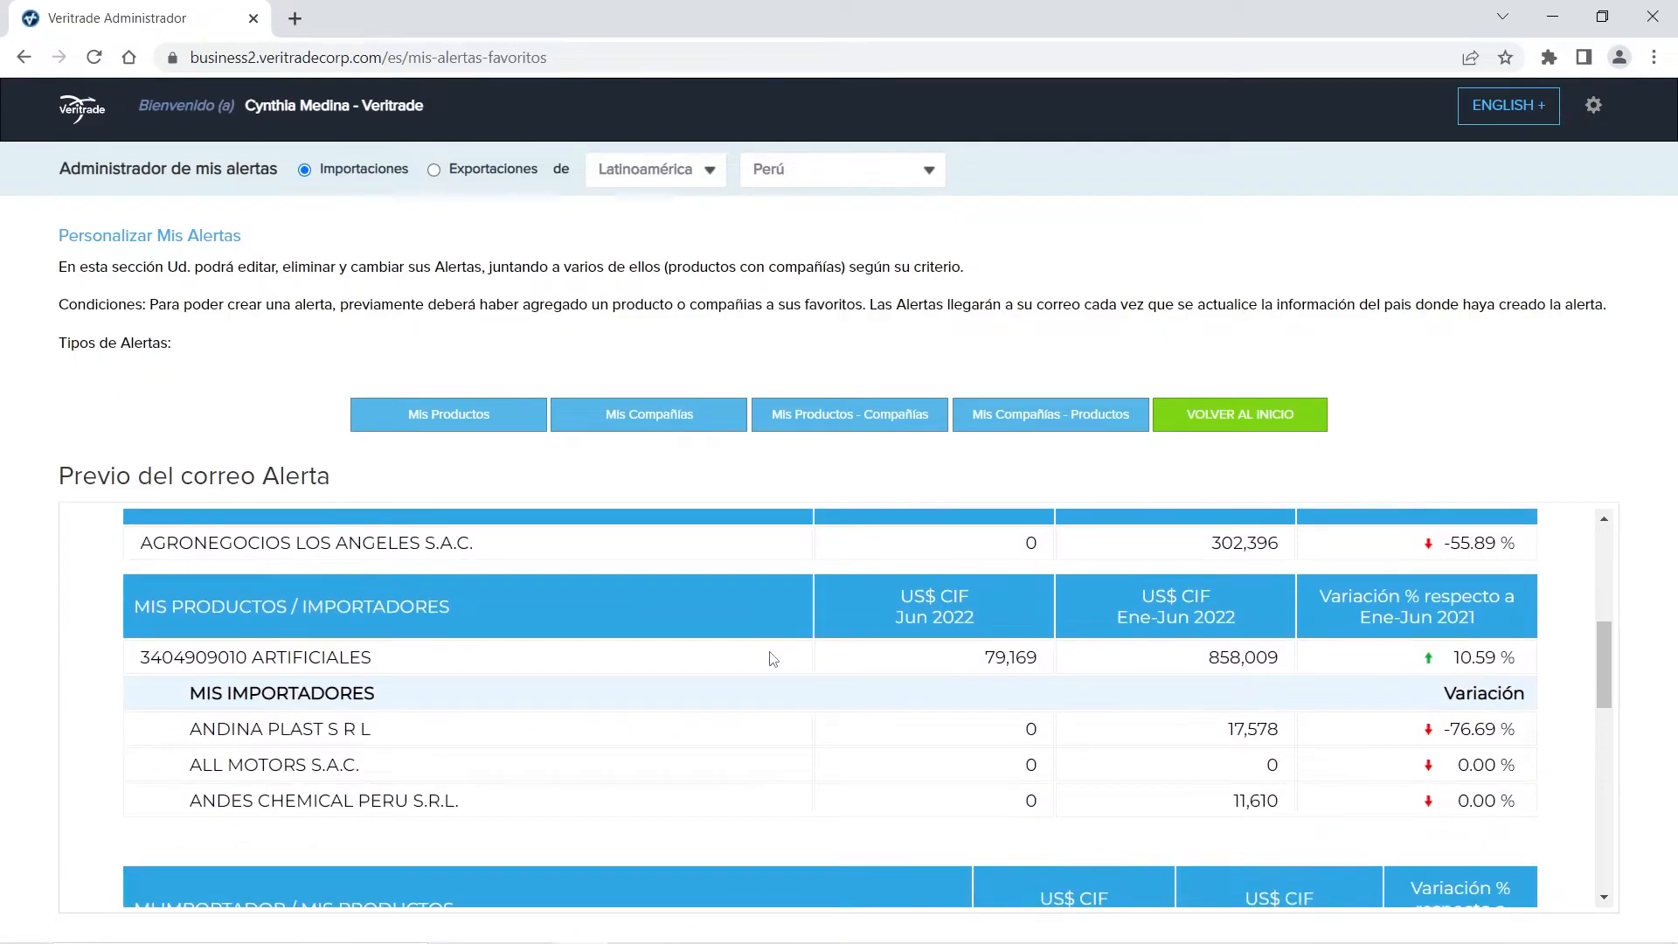
{"action": "mouse_move", "coordinate": [133, 673]}
{"action": "left_mouse_down"}
{"action": "mouse_move", "coordinate": [385, 673]}
{"action": "mouse_move", "coordinate": [138, 659]}
{"action": "left_mouse_up"}
{"action": "left_click", "coordinate": [398, 663]}
{"action": "left_click_drag", "start_coordinate": [197, 731], "coordinate": [374, 769]}
{"action": "left_click_drag", "start_coordinate": [202, 766], "coordinate": [187, 802]}
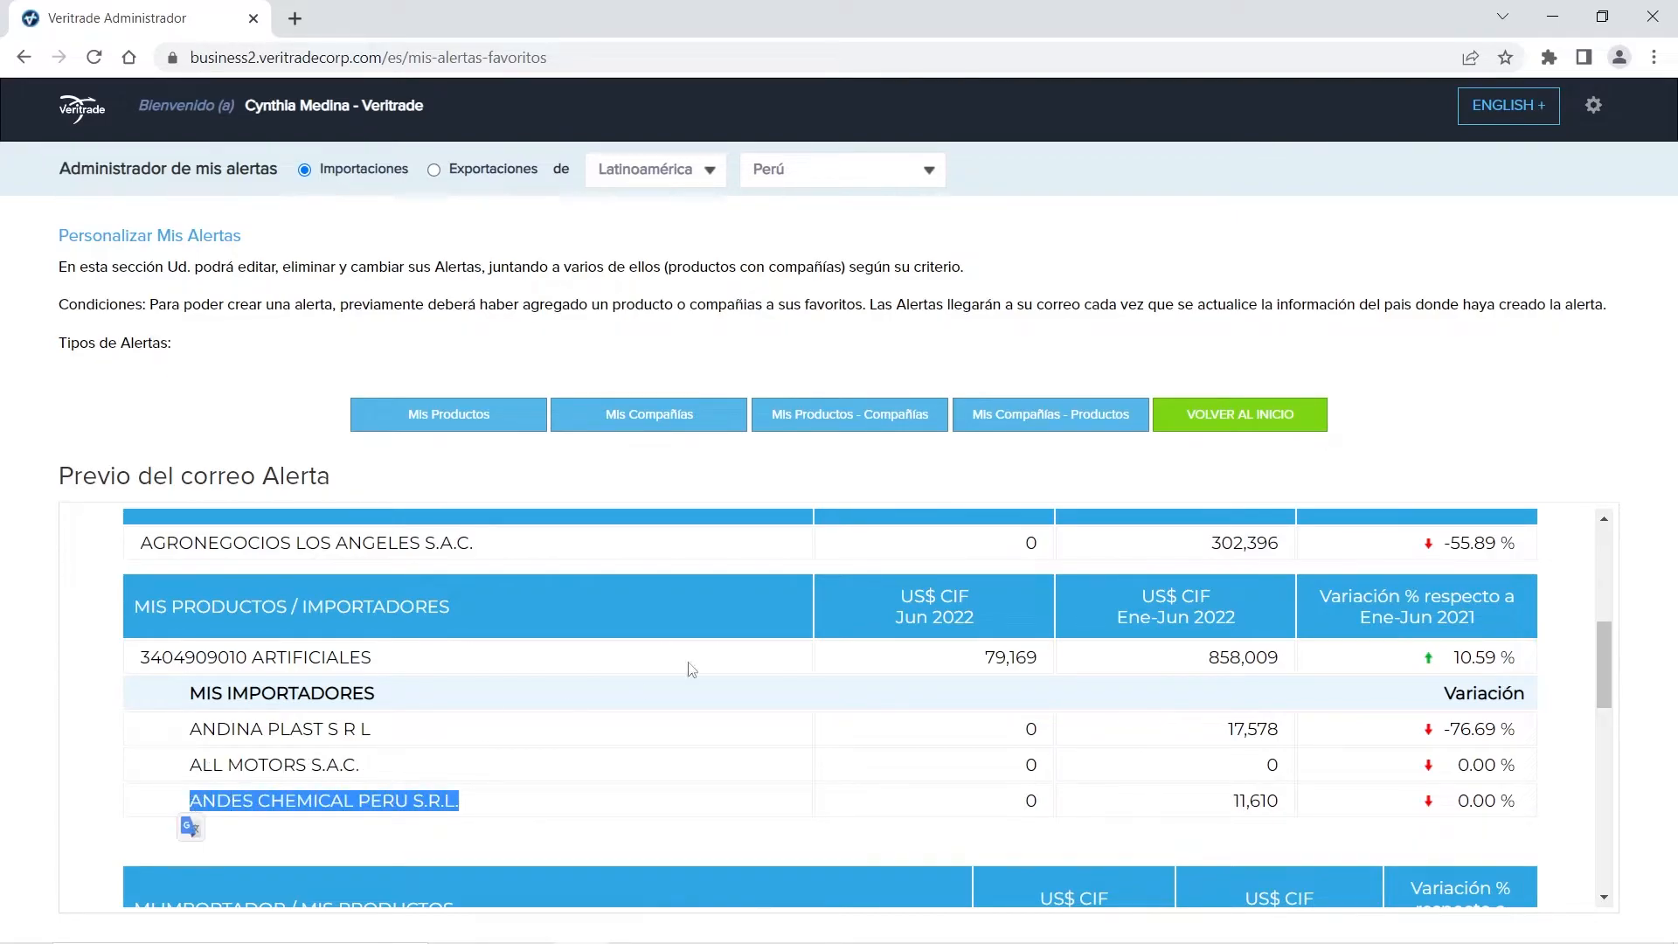
{"action": "left_click", "coordinate": [859, 473]}
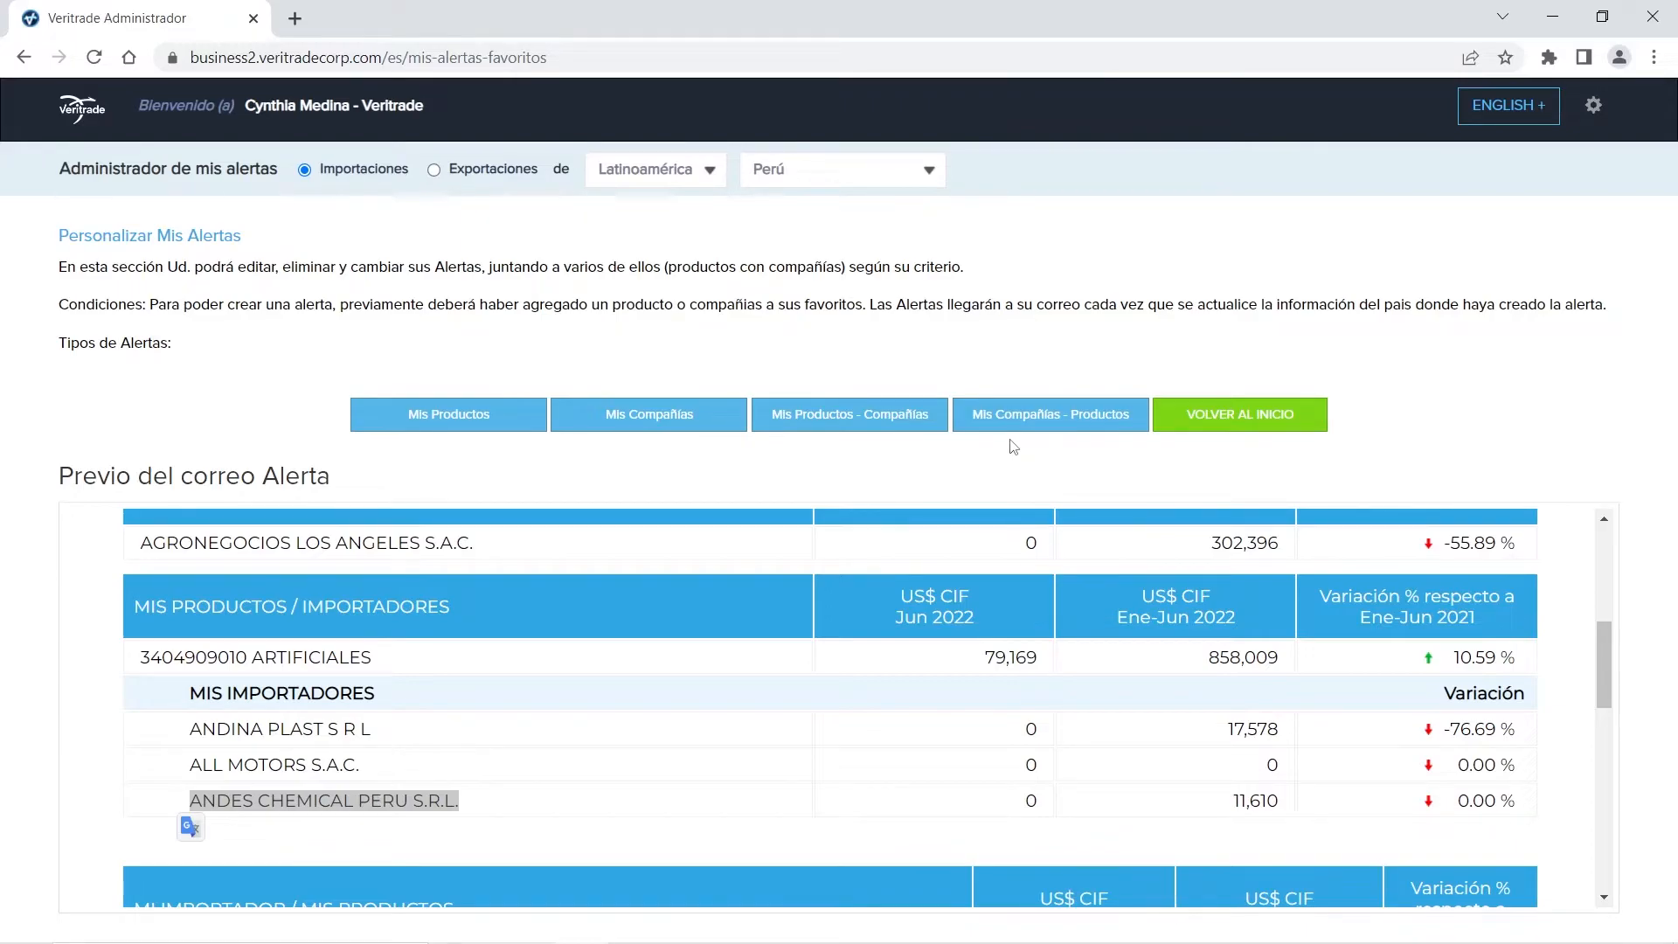
Step: Start adding an alert in the companies-products section with COMPUDISKETT S R L as its company
{"action": "left_click", "coordinate": [1019, 416]}
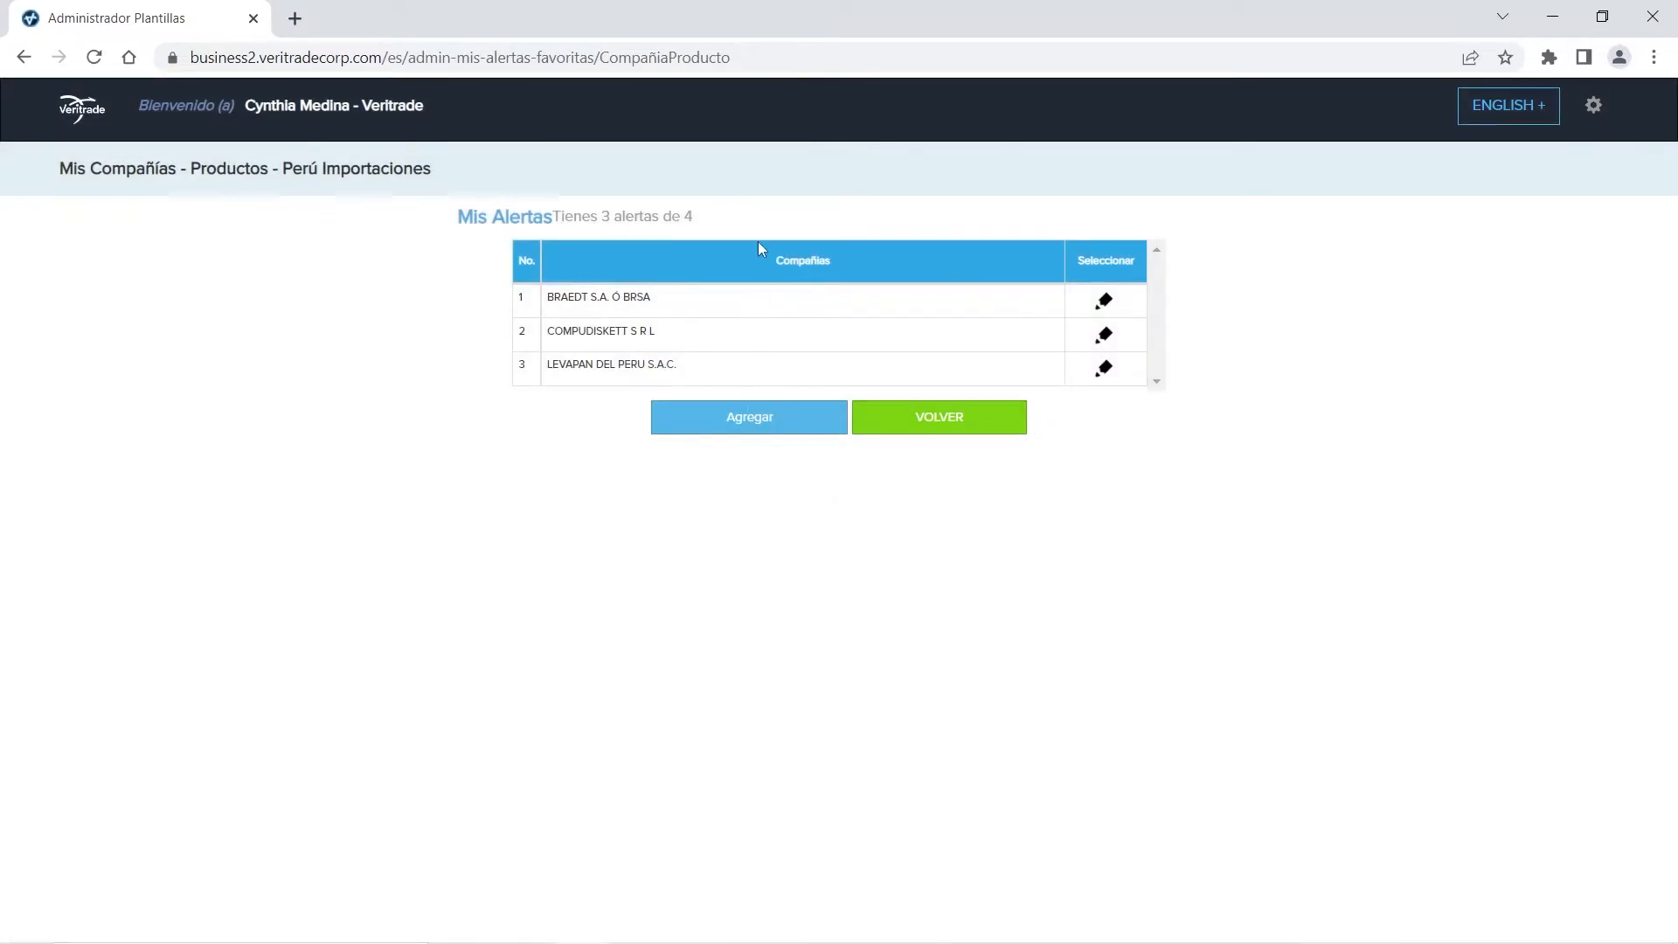
{"action": "left_click", "coordinate": [812, 427]}
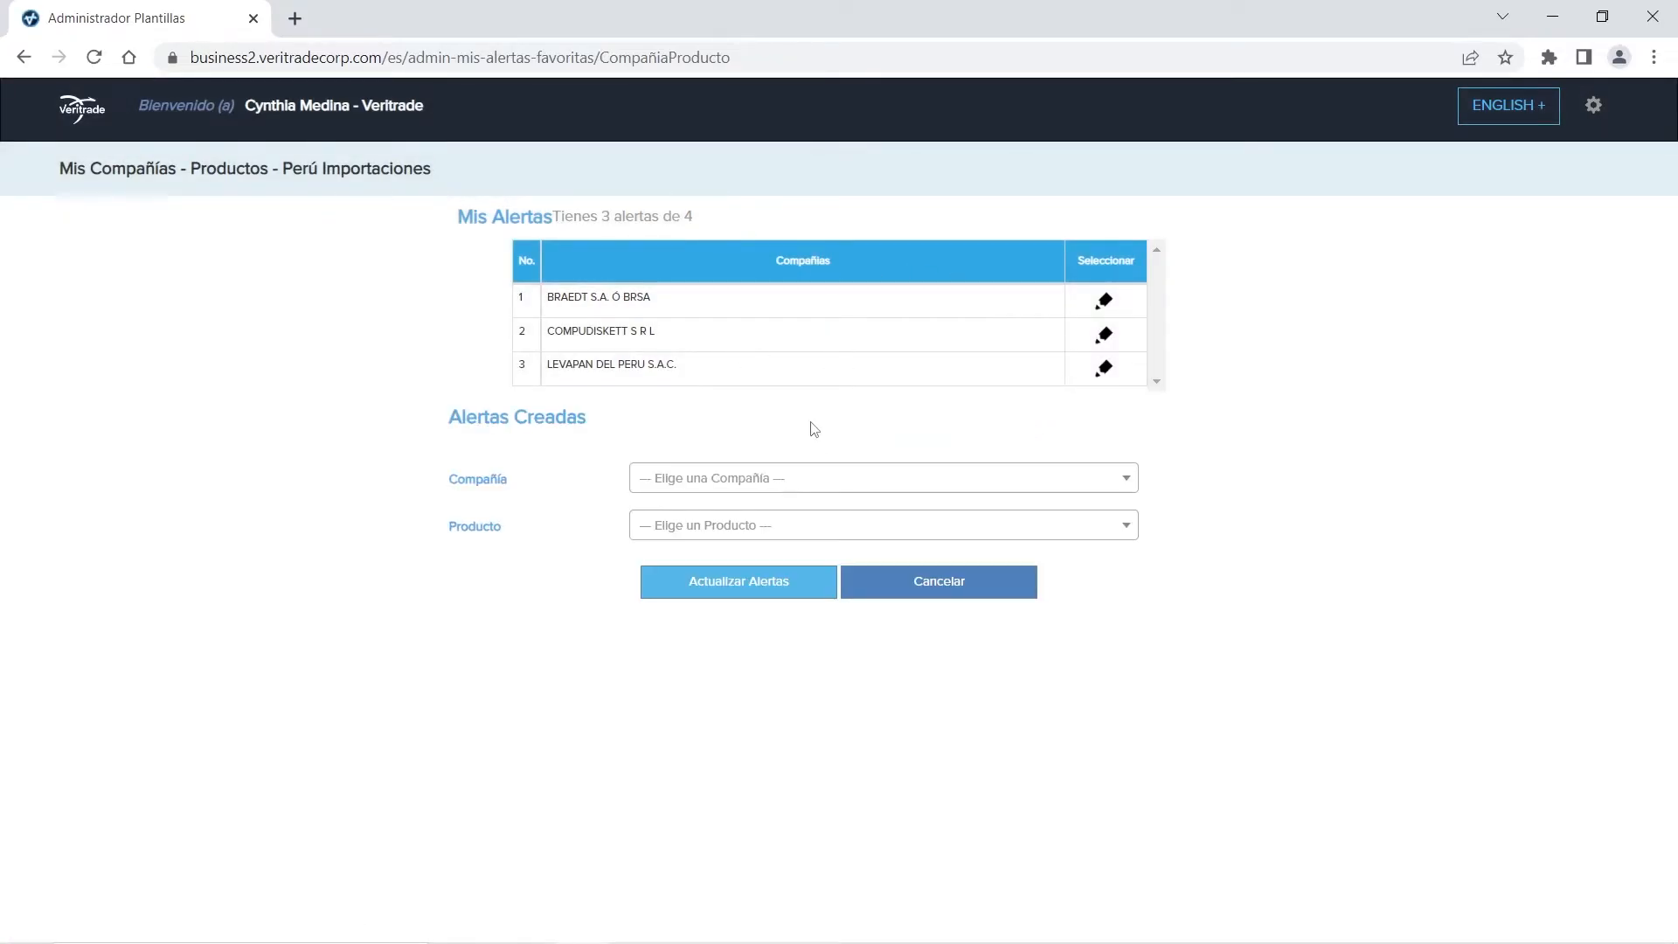
{"action": "left_click", "coordinate": [709, 498]}
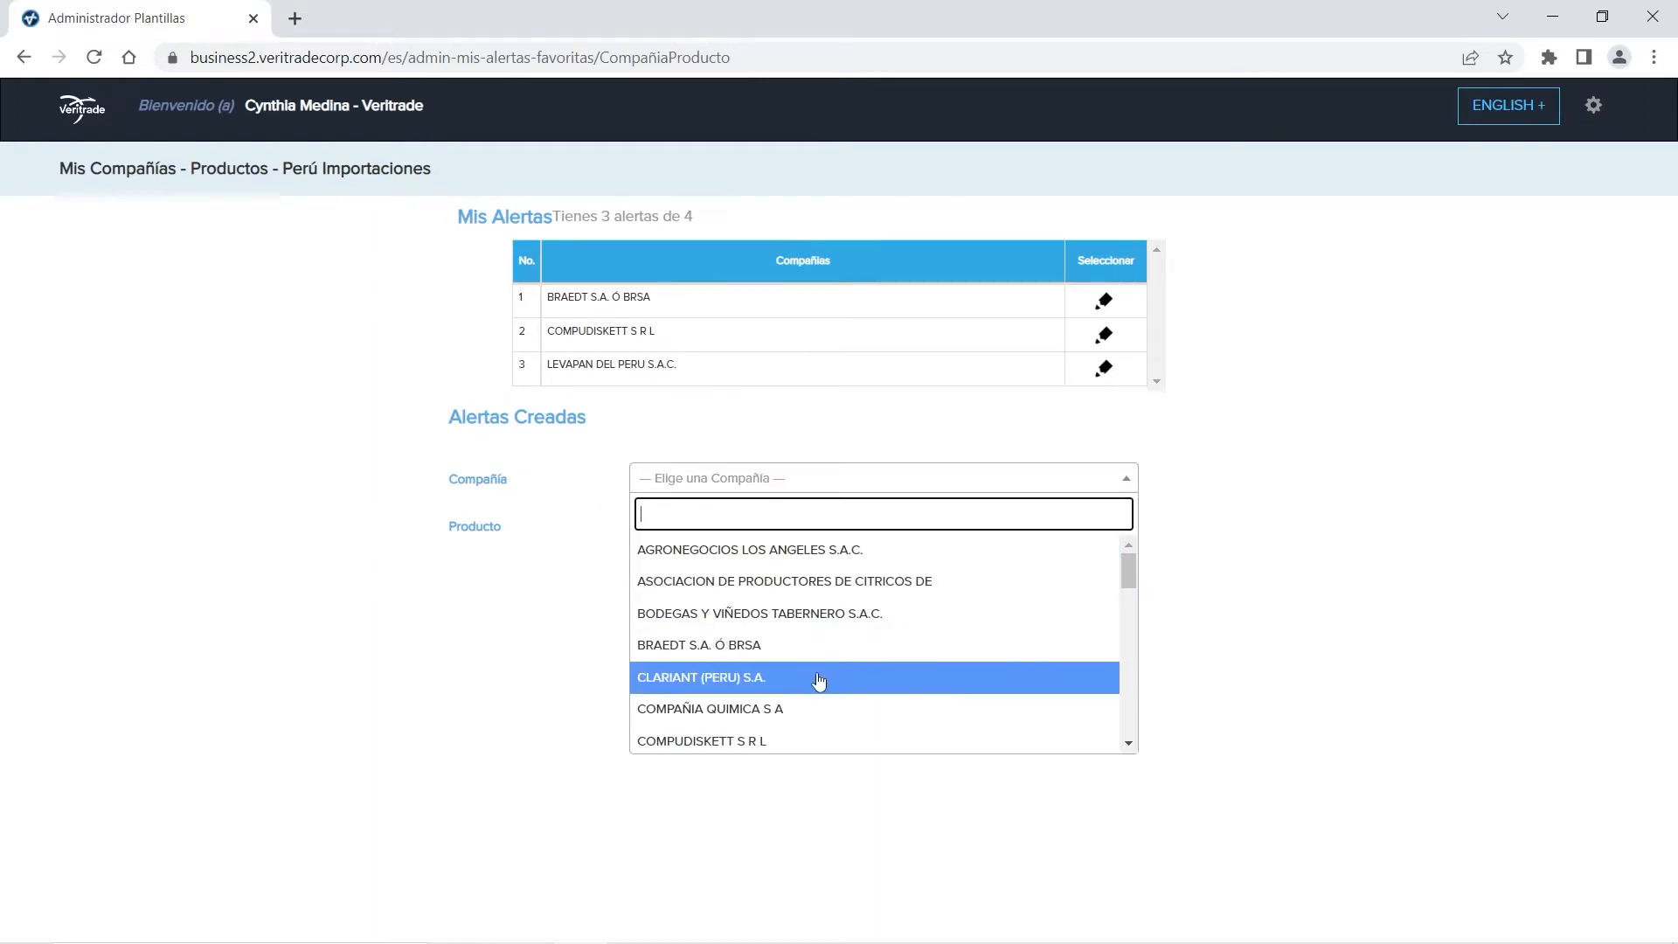
{"action": "scroll", "coordinate": [805, 677], "scroll_direction": "down", "scroll_amount": 2}
{"action": "left_click", "coordinate": [745, 634]}
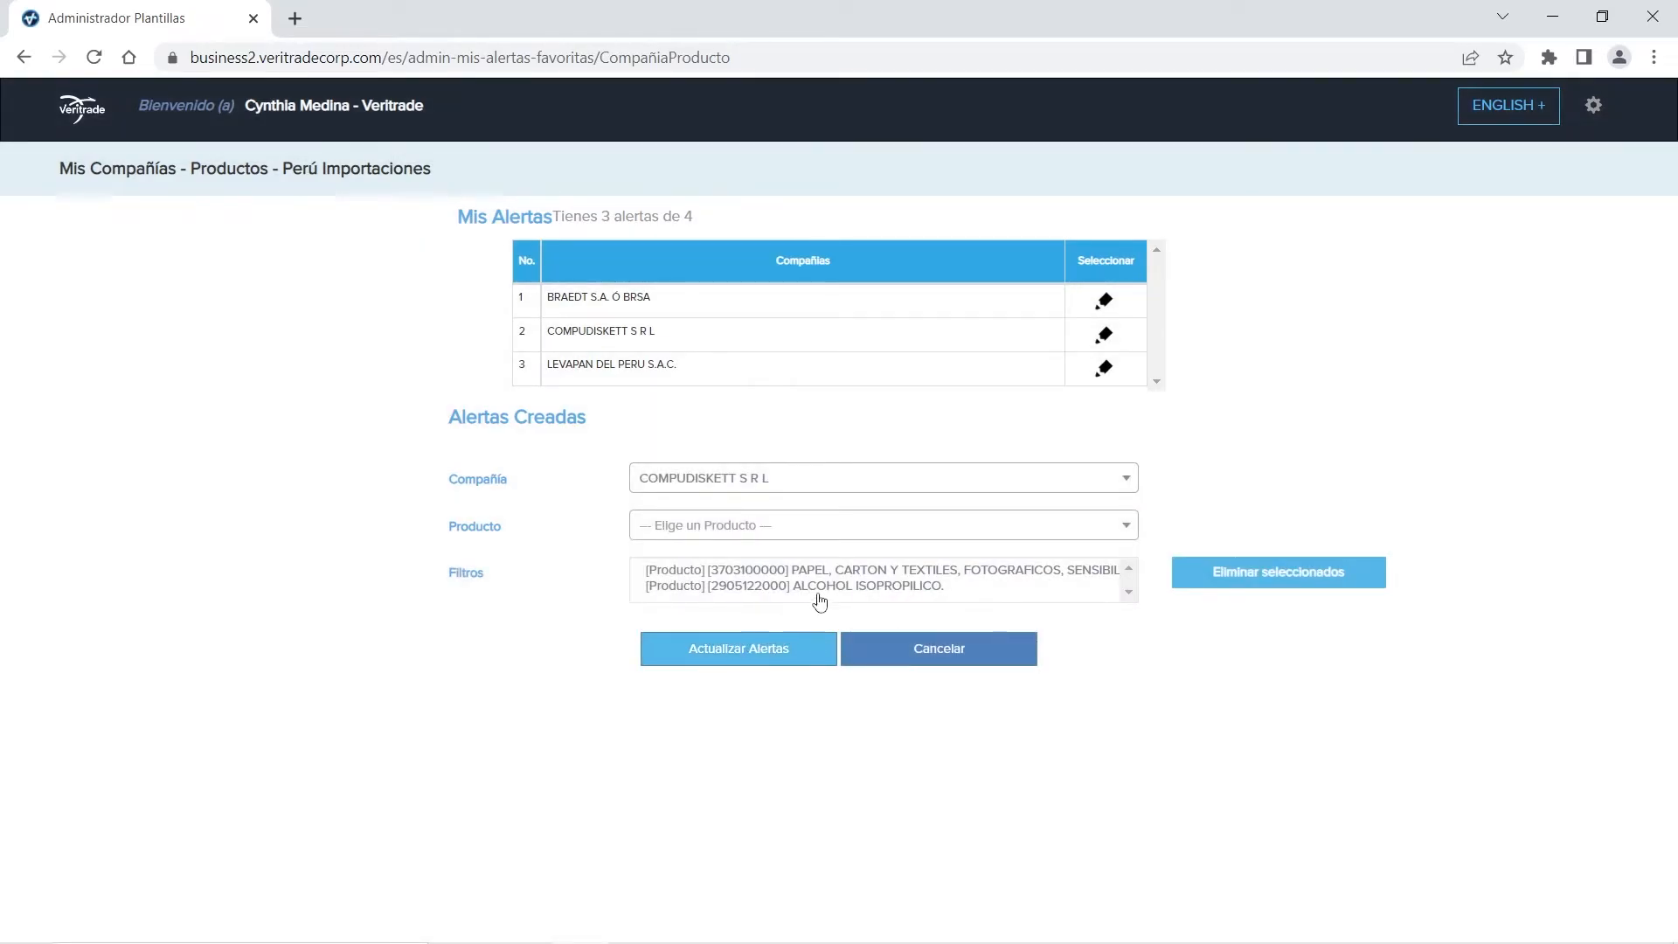
{"action": "left_click", "coordinate": [708, 528]}
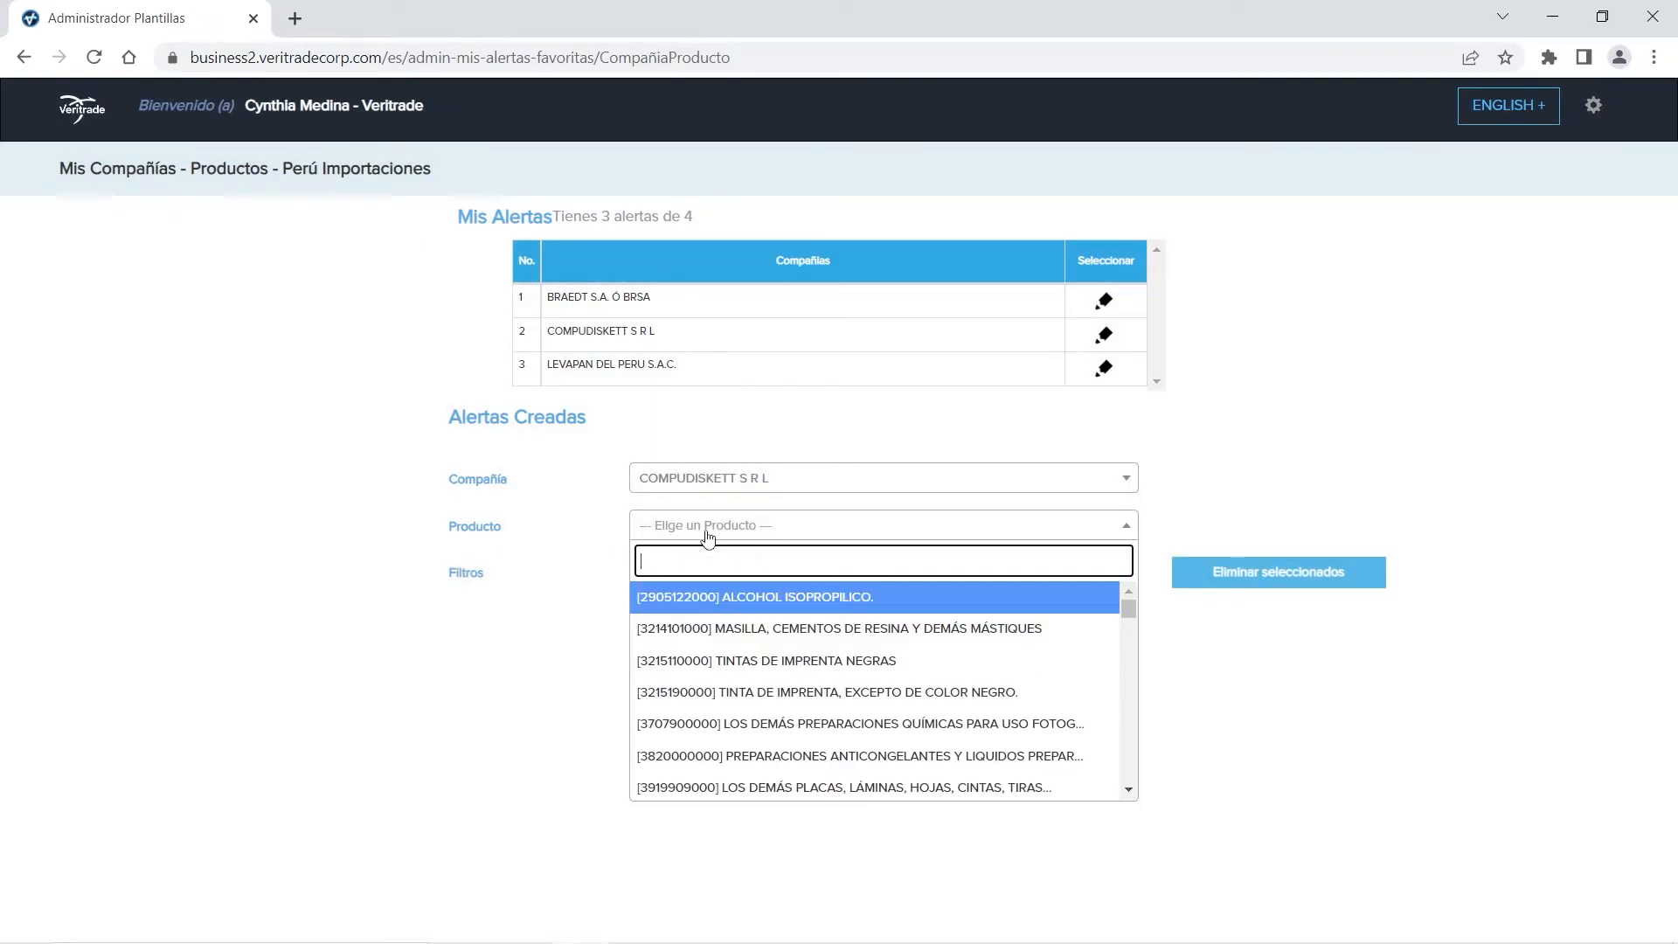
{"action": "scroll", "coordinate": [864, 638], "scroll_direction": "down", "scroll_amount": 3}
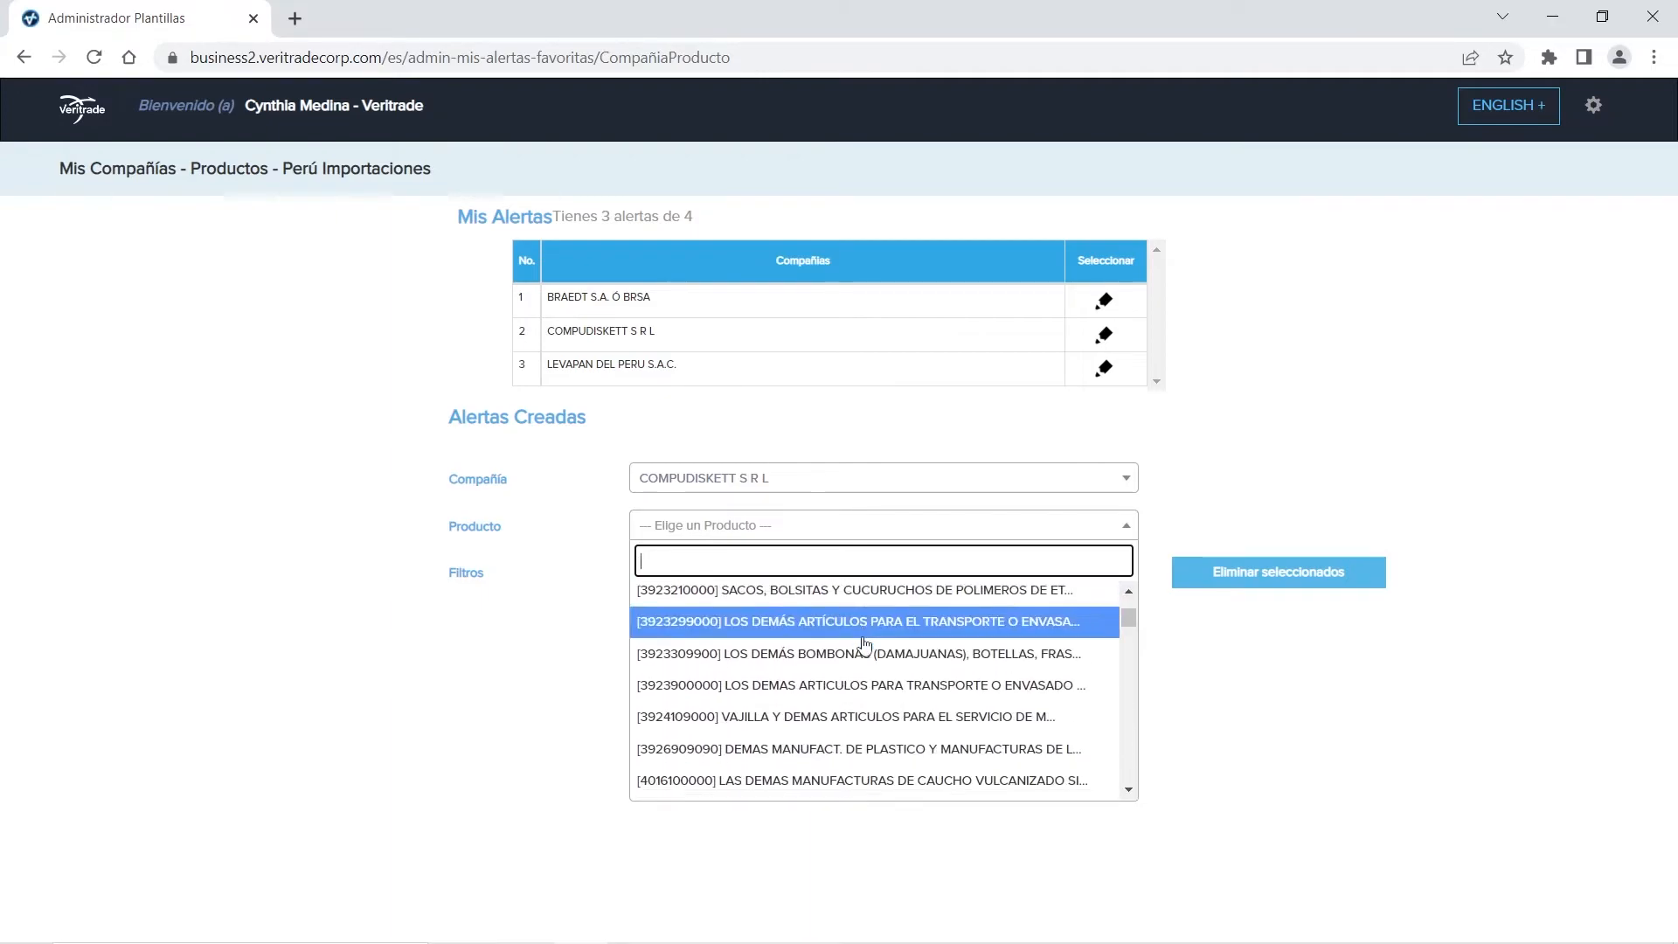
{"action": "scroll", "coordinate": [863, 645], "scroll_direction": "down", "scroll_amount": 1}
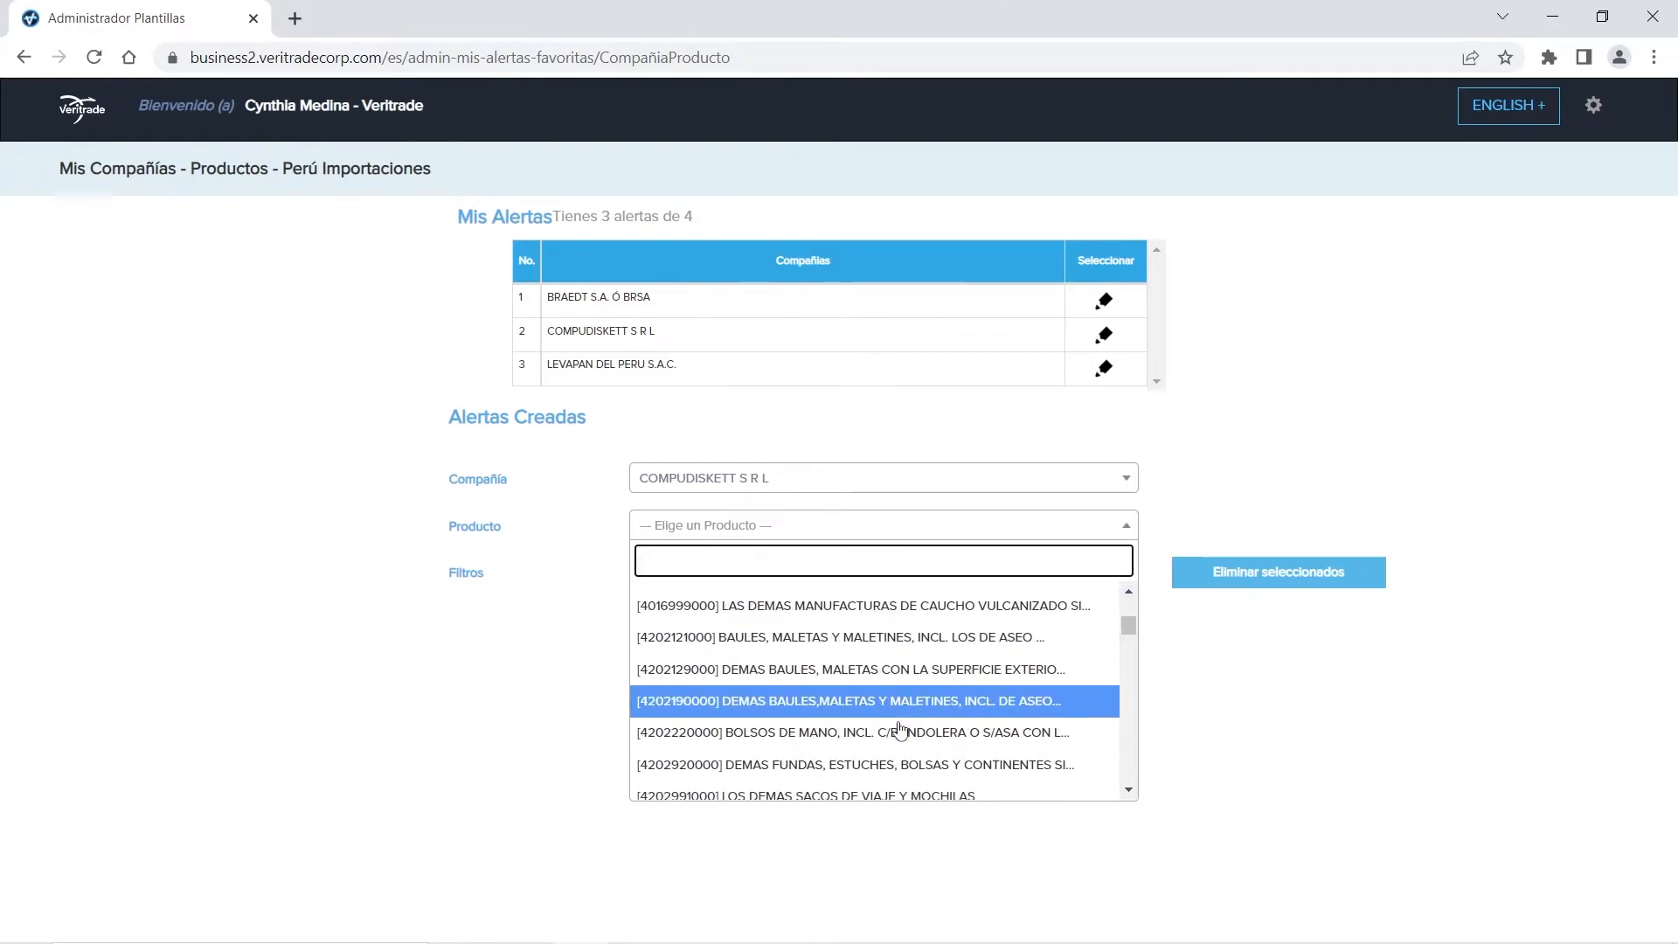
{"action": "scroll", "coordinate": [883, 731], "scroll_direction": "down", "scroll_amount": 3}
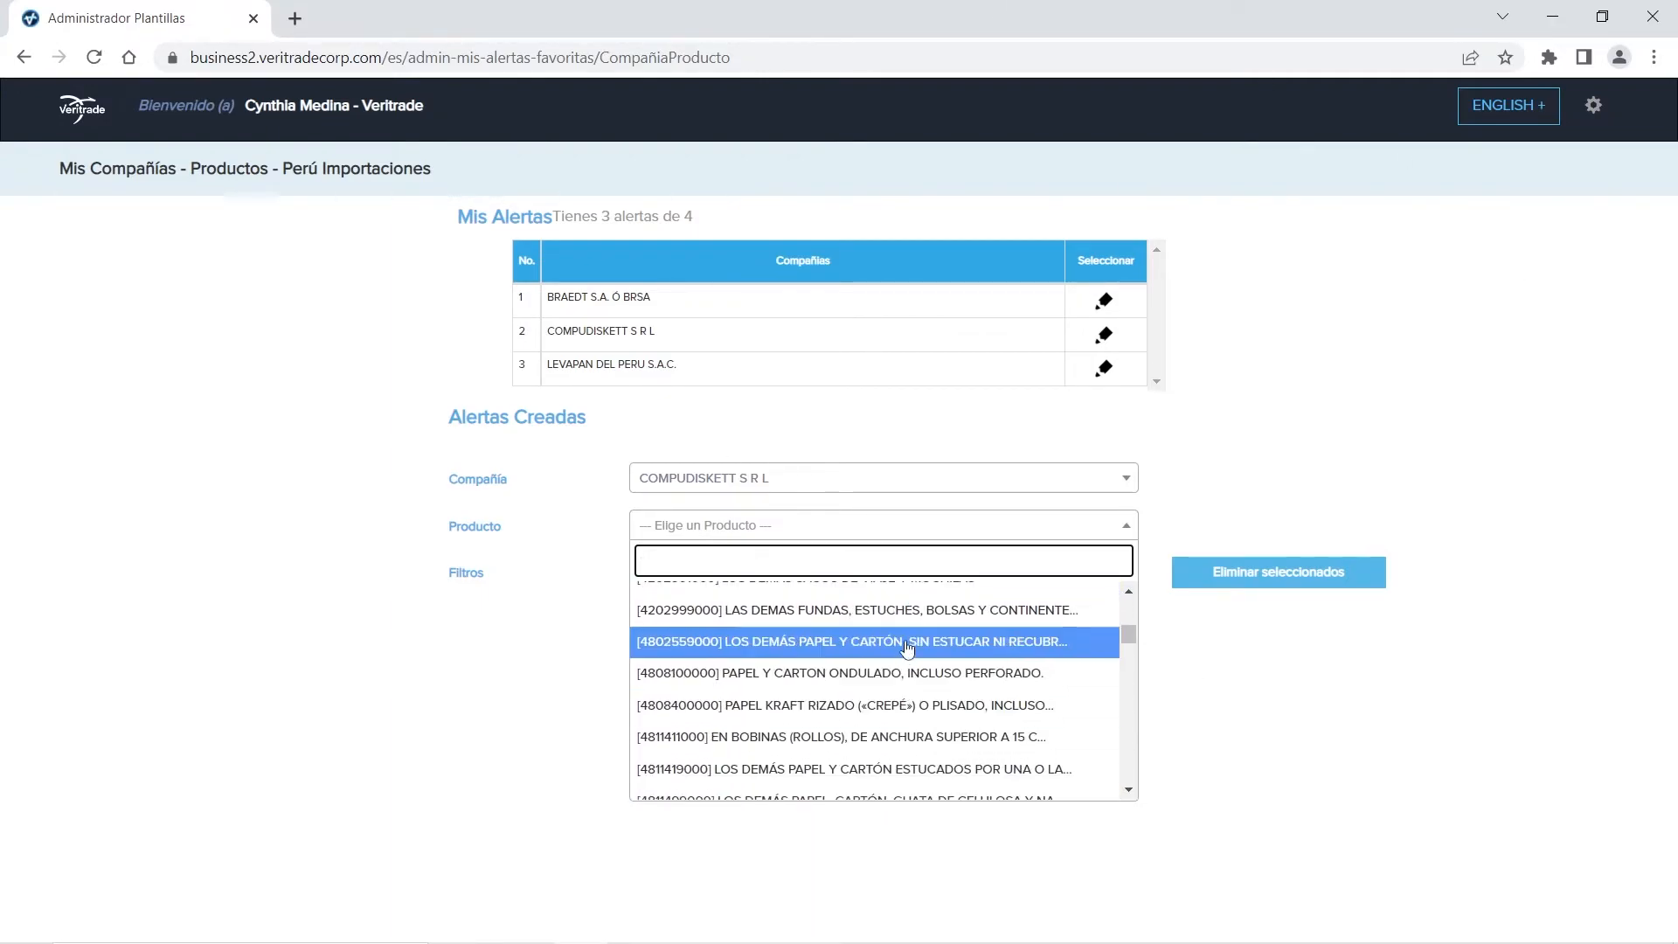
{"action": "left_click", "coordinate": [905, 624]}
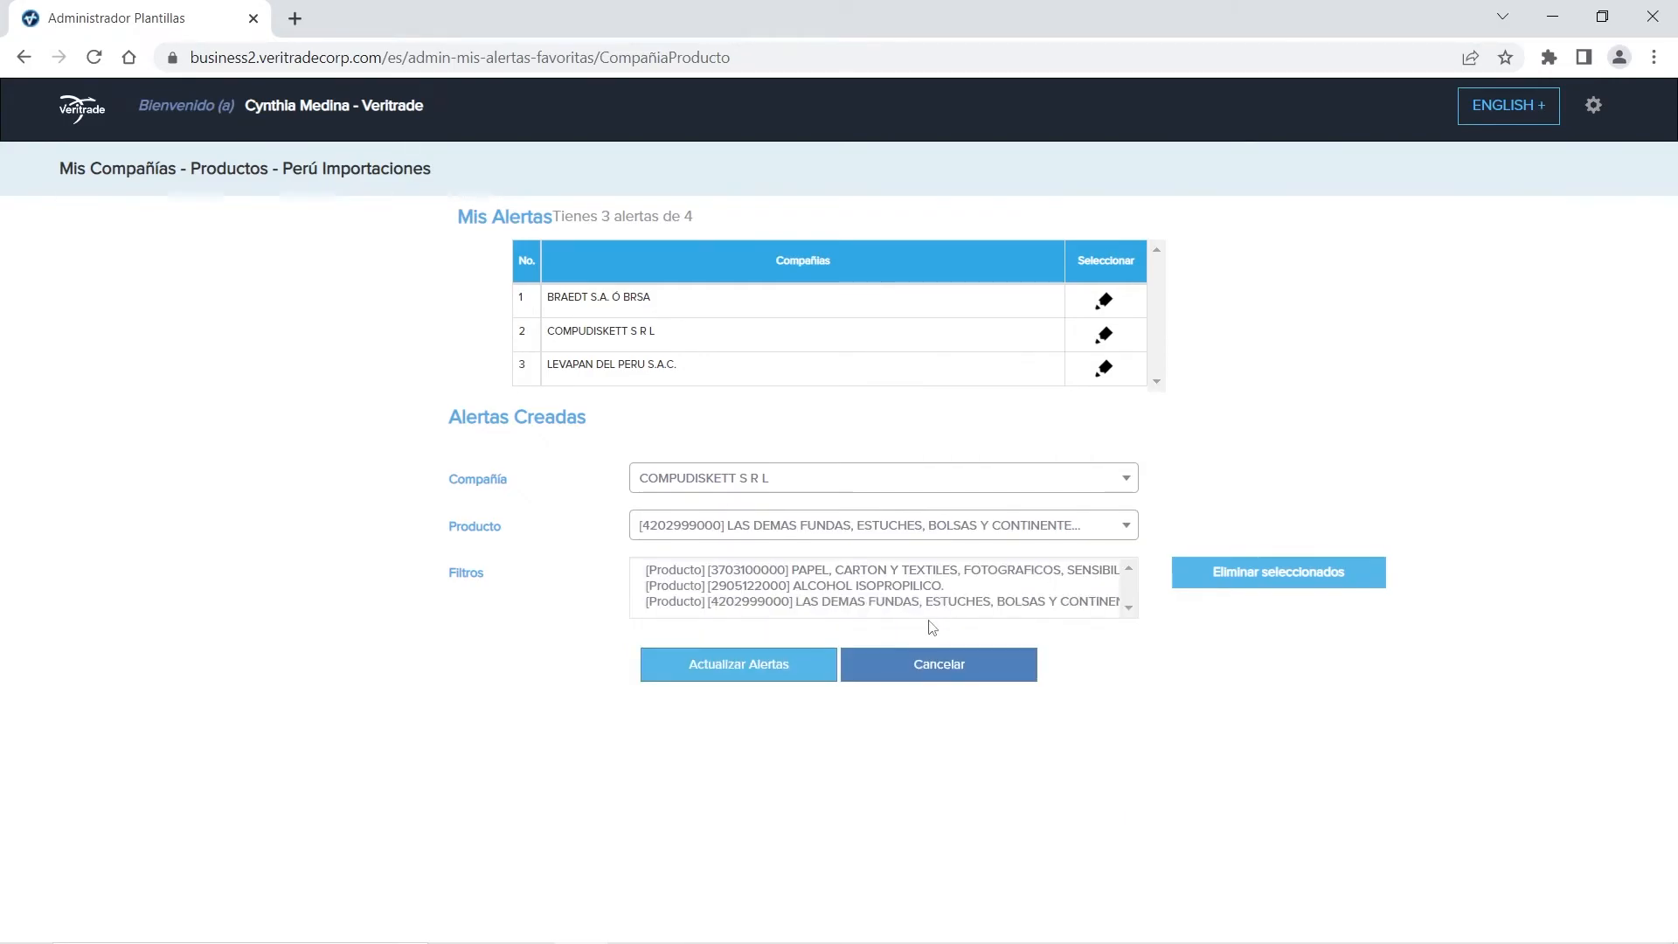
{"action": "left_click", "coordinate": [810, 540]}
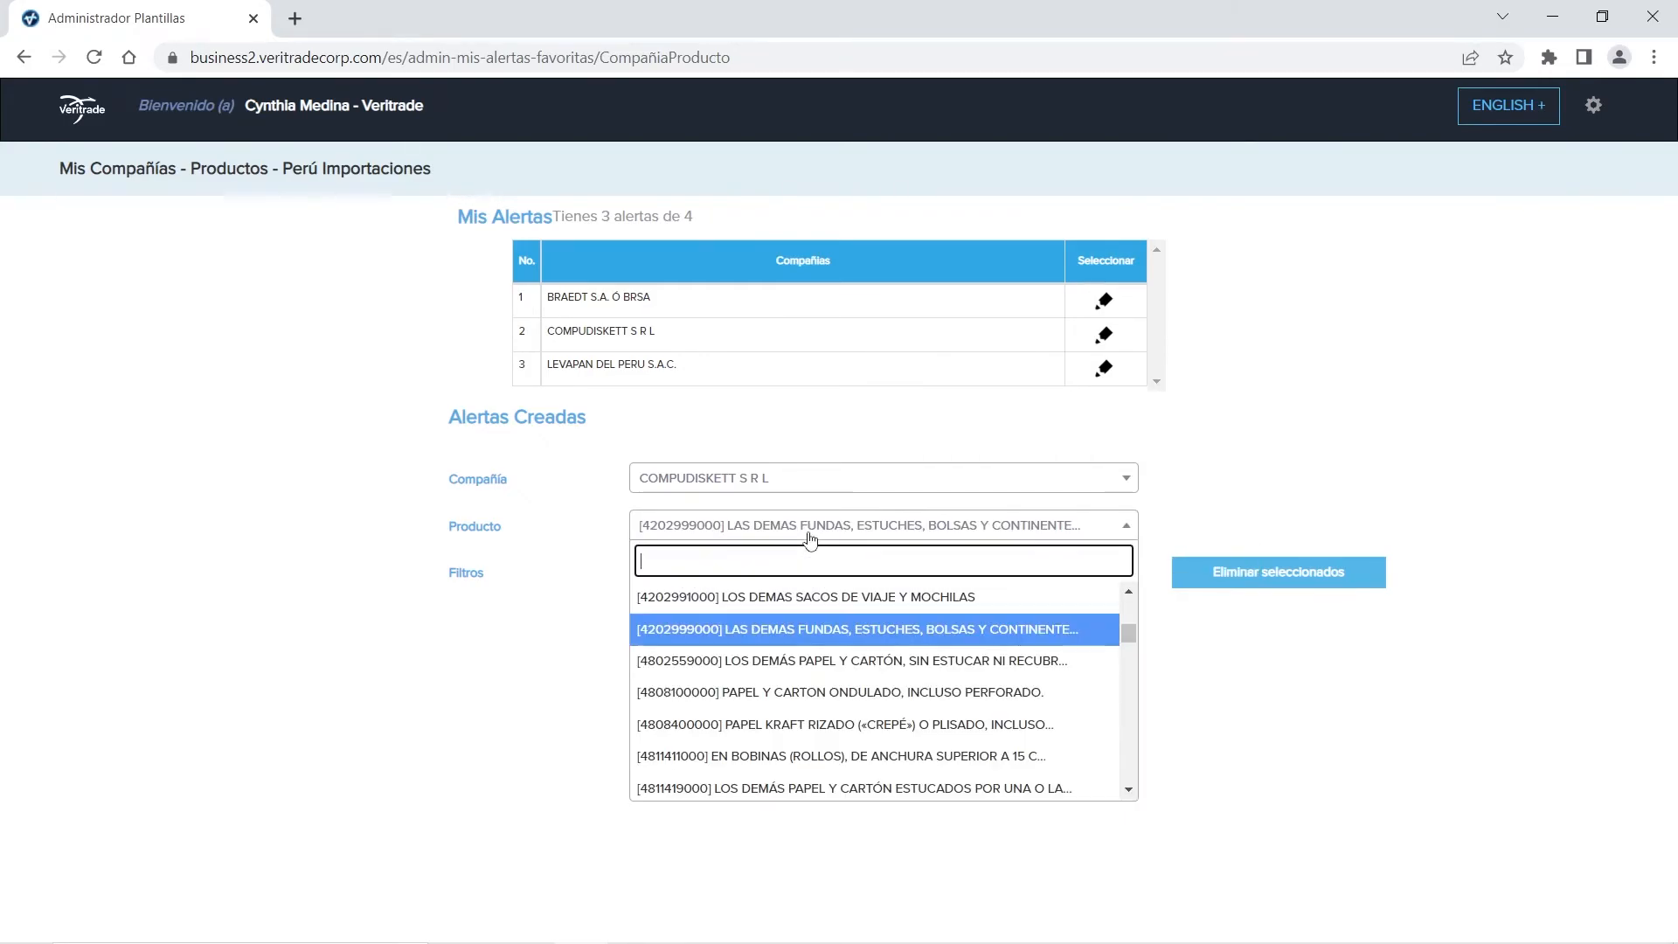
{"action": "left_click", "coordinate": [847, 598]}
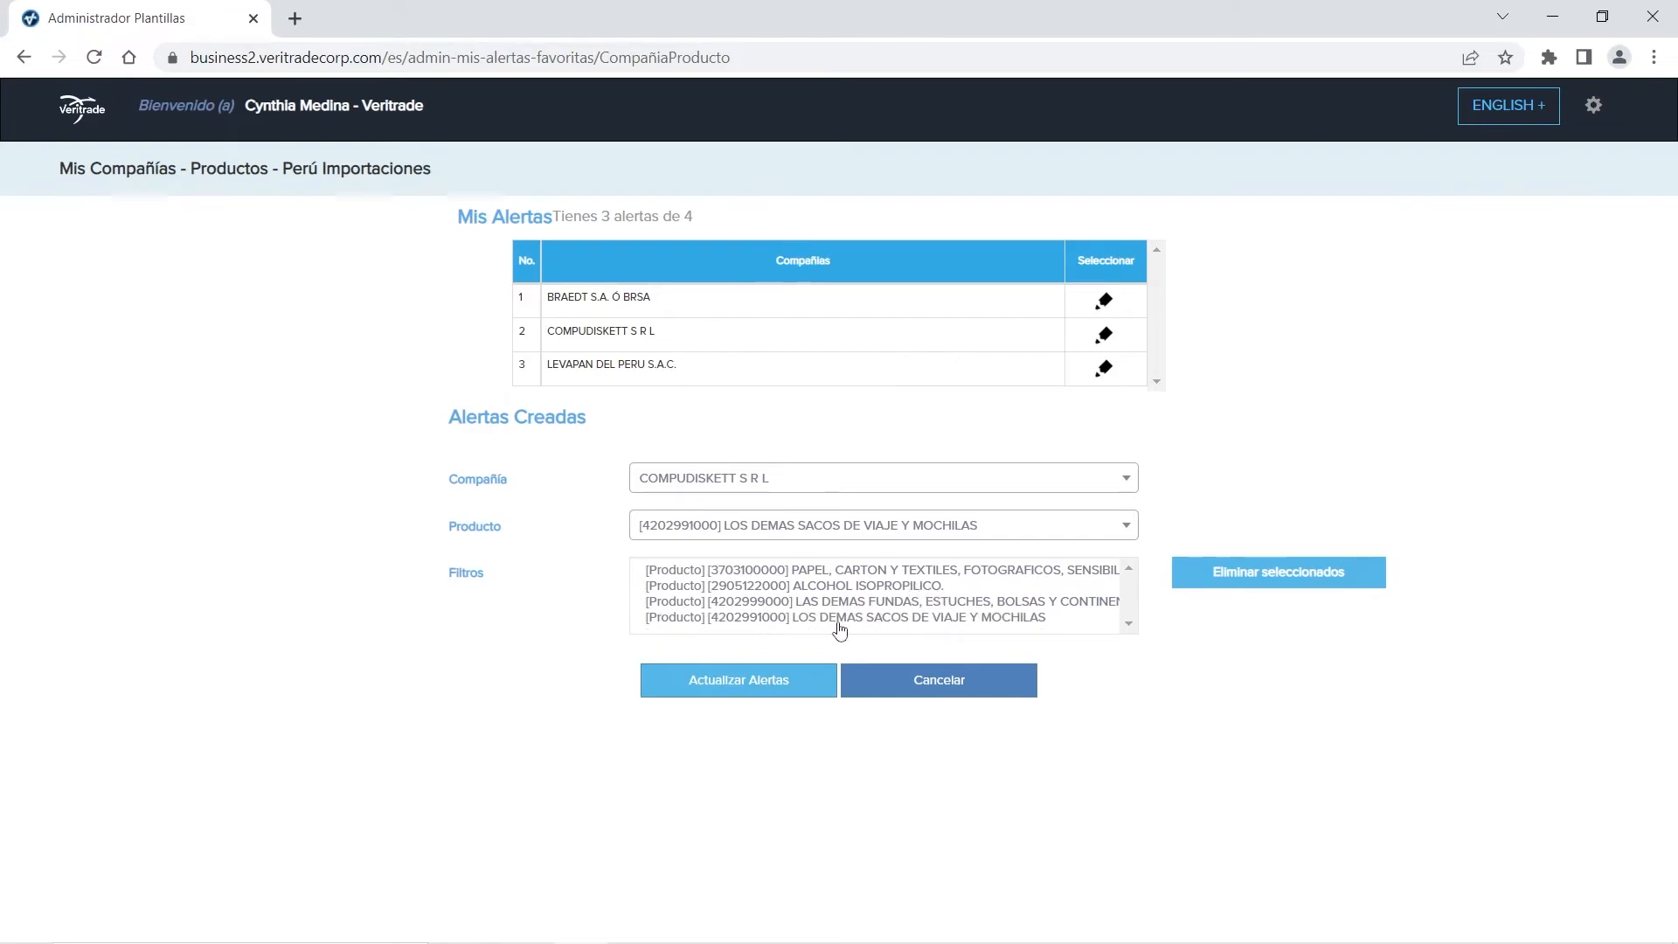
{"action": "left_click", "coordinate": [837, 586]}
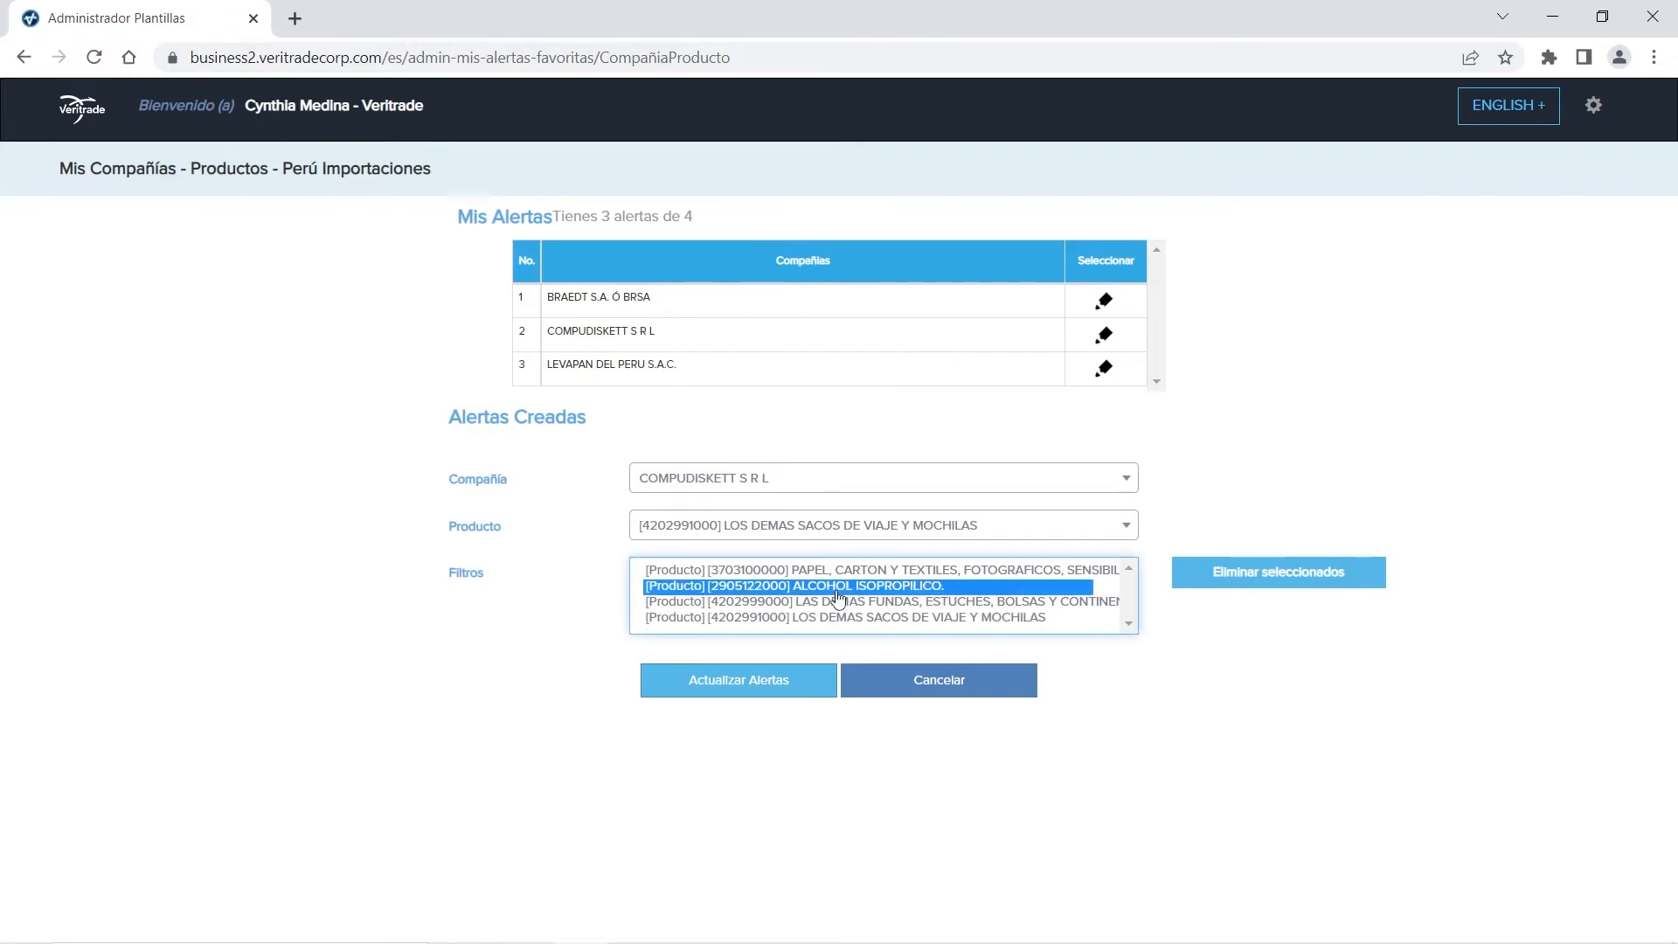
{"action": "left_click", "coordinate": [1209, 587]}
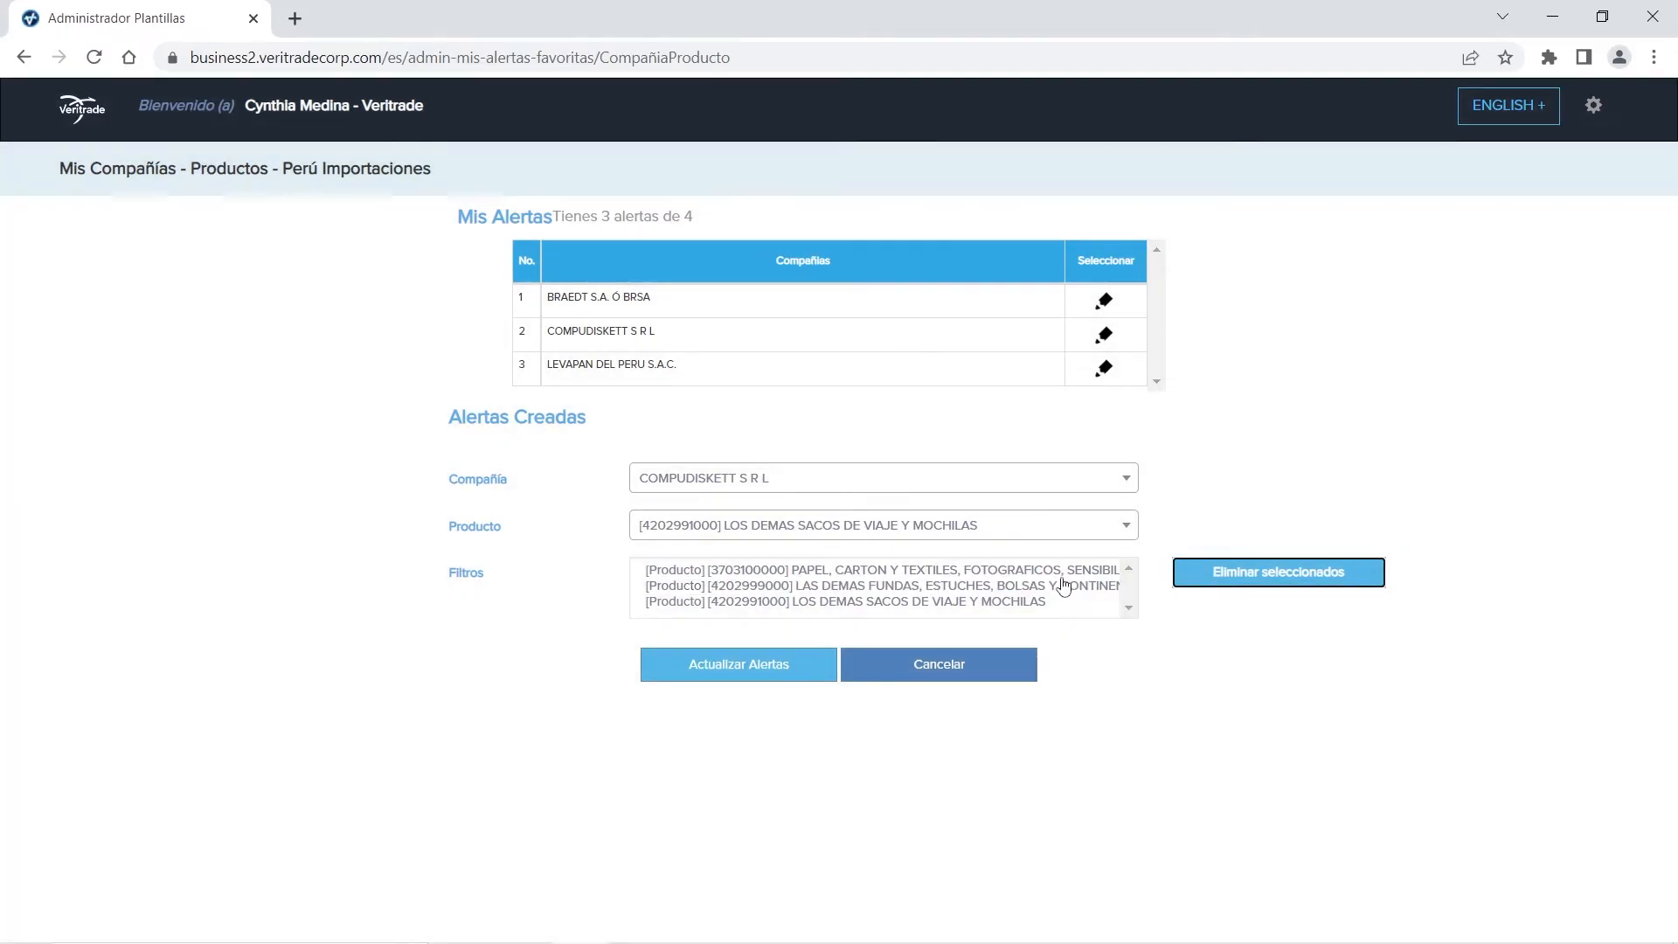
{"action": "left_click", "coordinate": [1047, 569]}
{"action": "left_click", "coordinate": [1219, 577]}
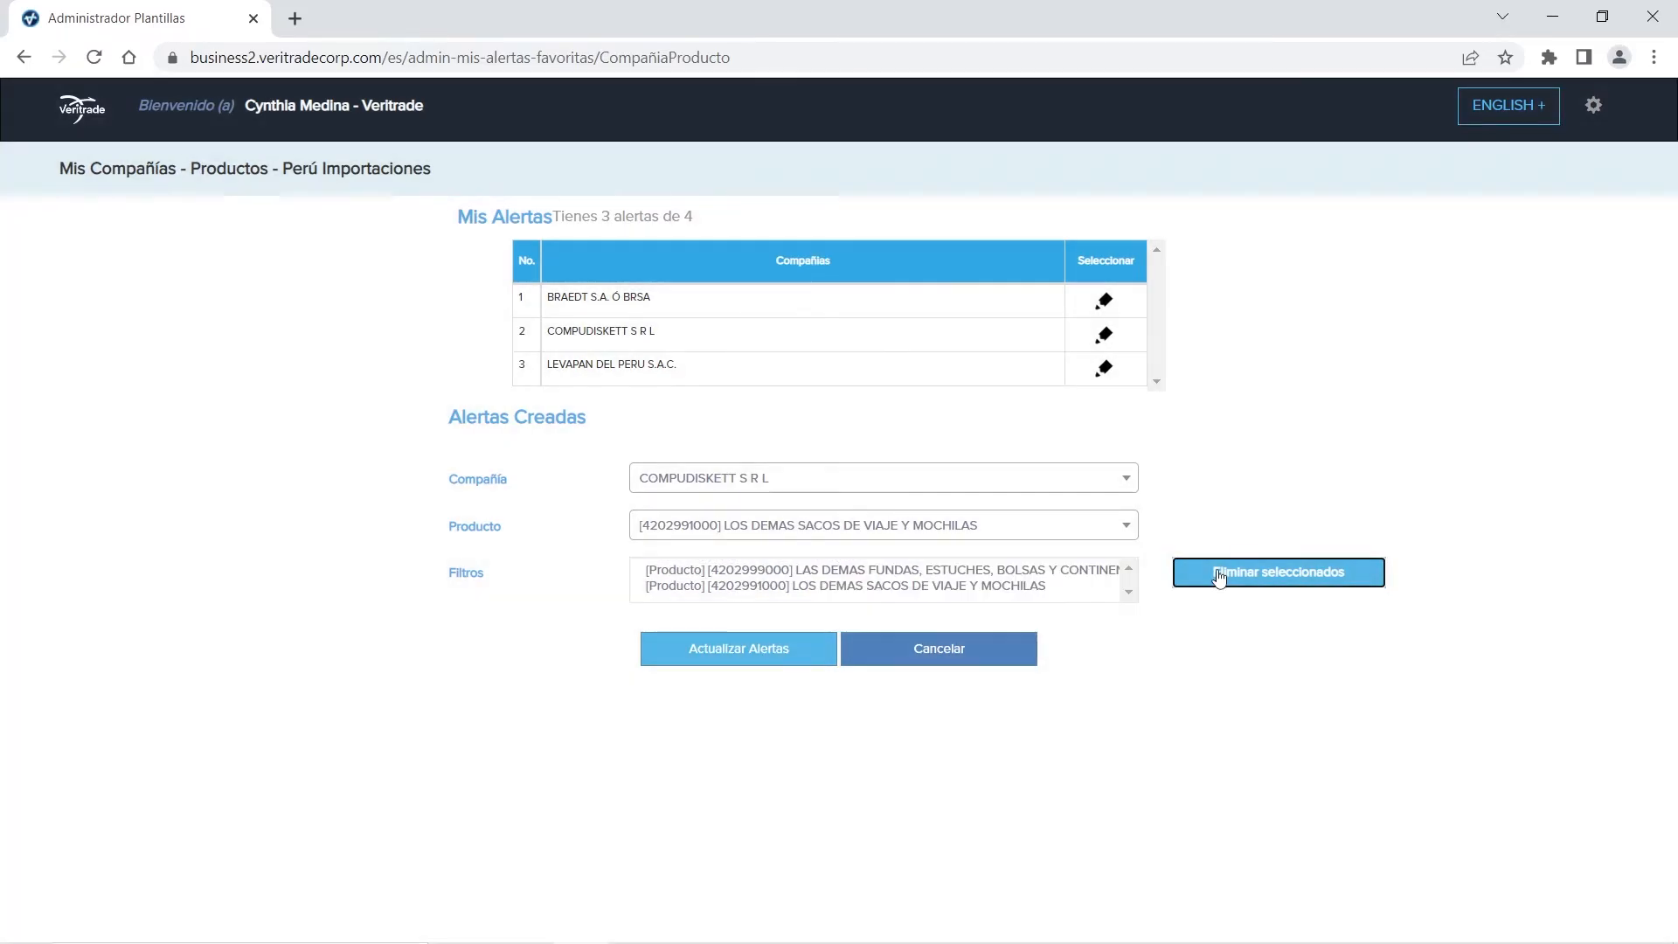
Step: Save the updated COMPUDISKETT S R L alert and return to the alert administrator
{"action": "left_click", "coordinate": [726, 659]}
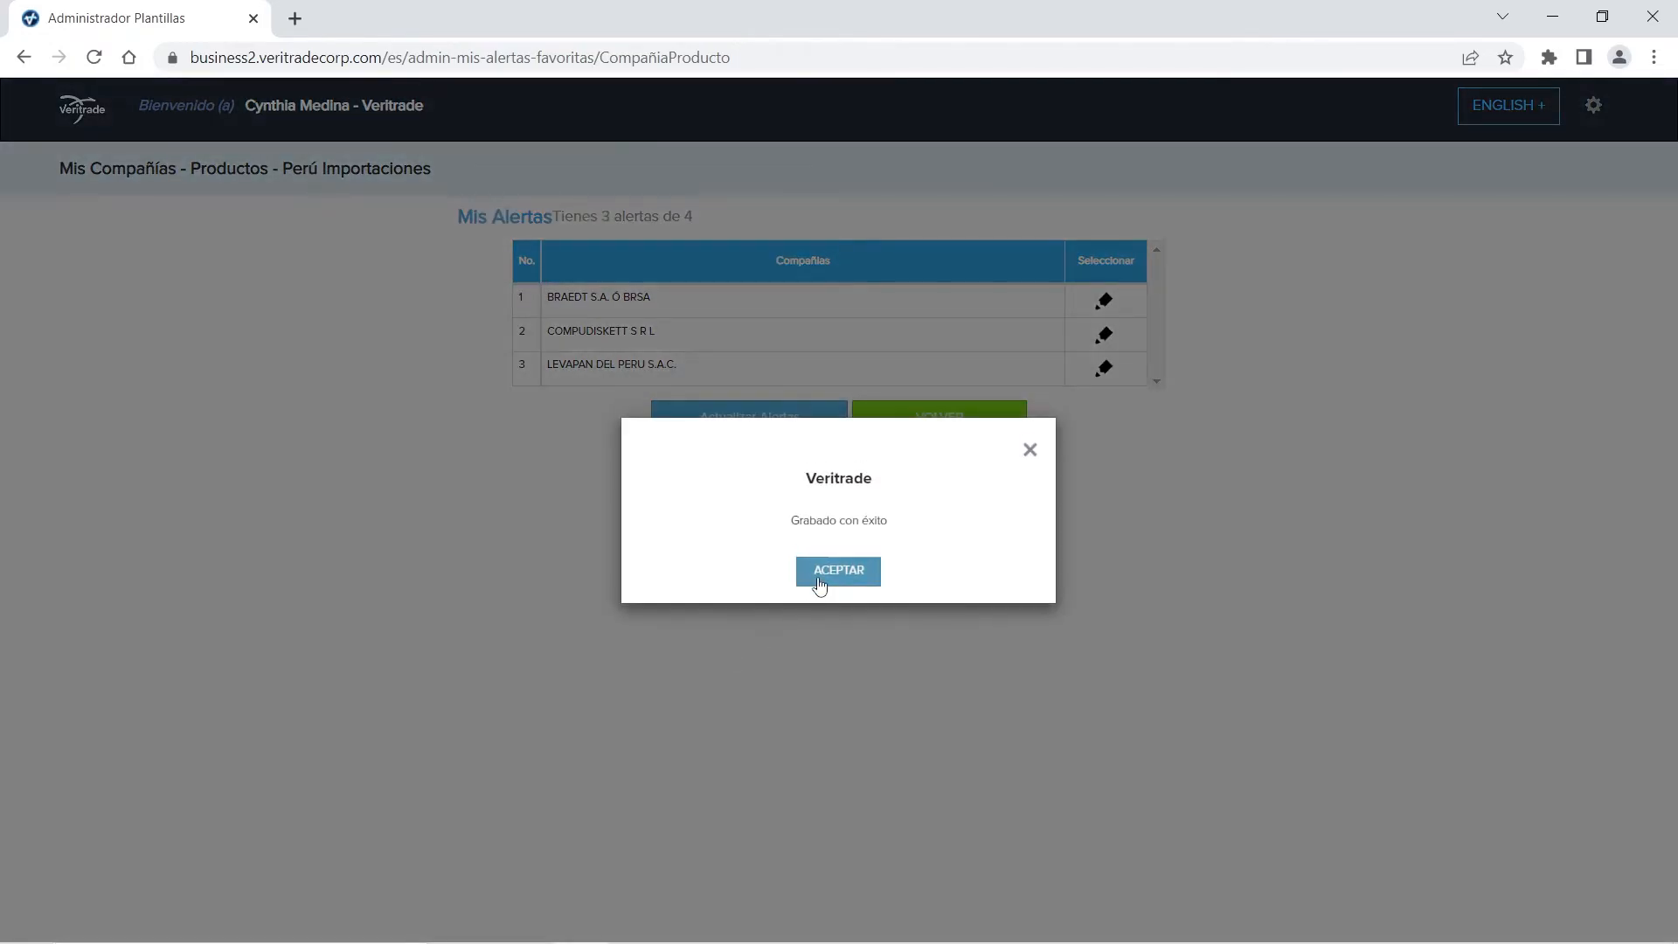
{"action": "left_click", "coordinate": [826, 575]}
{"action": "left_click", "coordinate": [942, 421]}
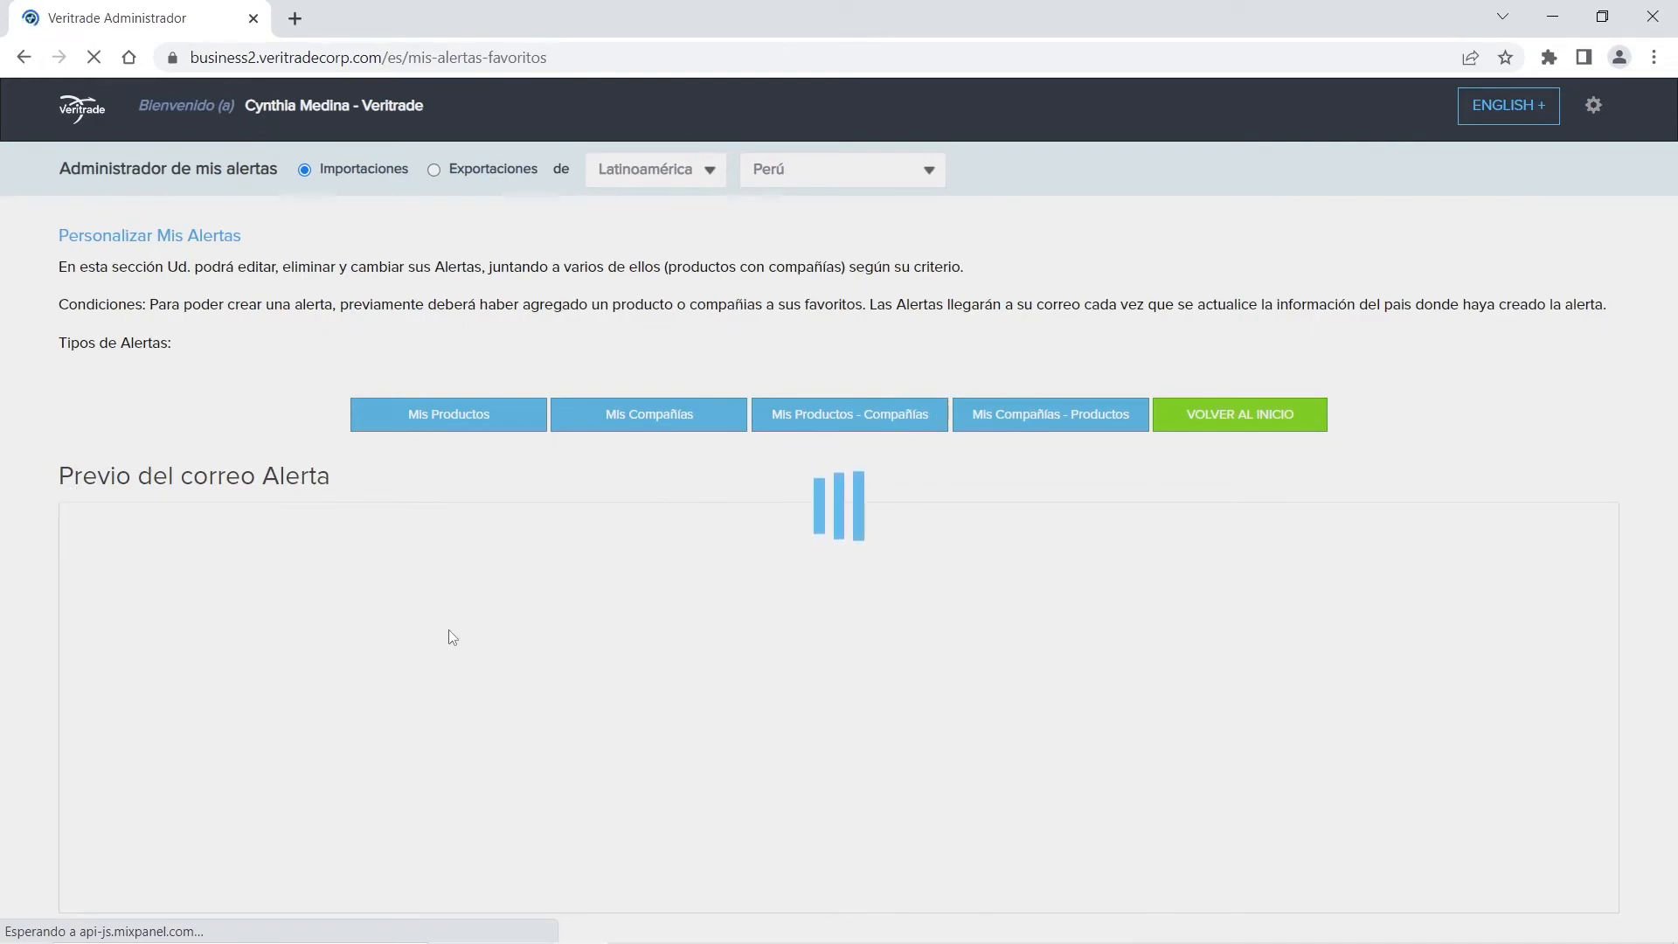
Step: Examine COMPUDISKETT S R L and its two products in the importer/products section of the alert e-mail preview
{"action": "scroll", "coordinate": [603, 668], "scroll_direction": "down", "scroll_amount": 2}
{"action": "scroll", "coordinate": [620, 656], "scroll_direction": "down", "scroll_amount": 10}
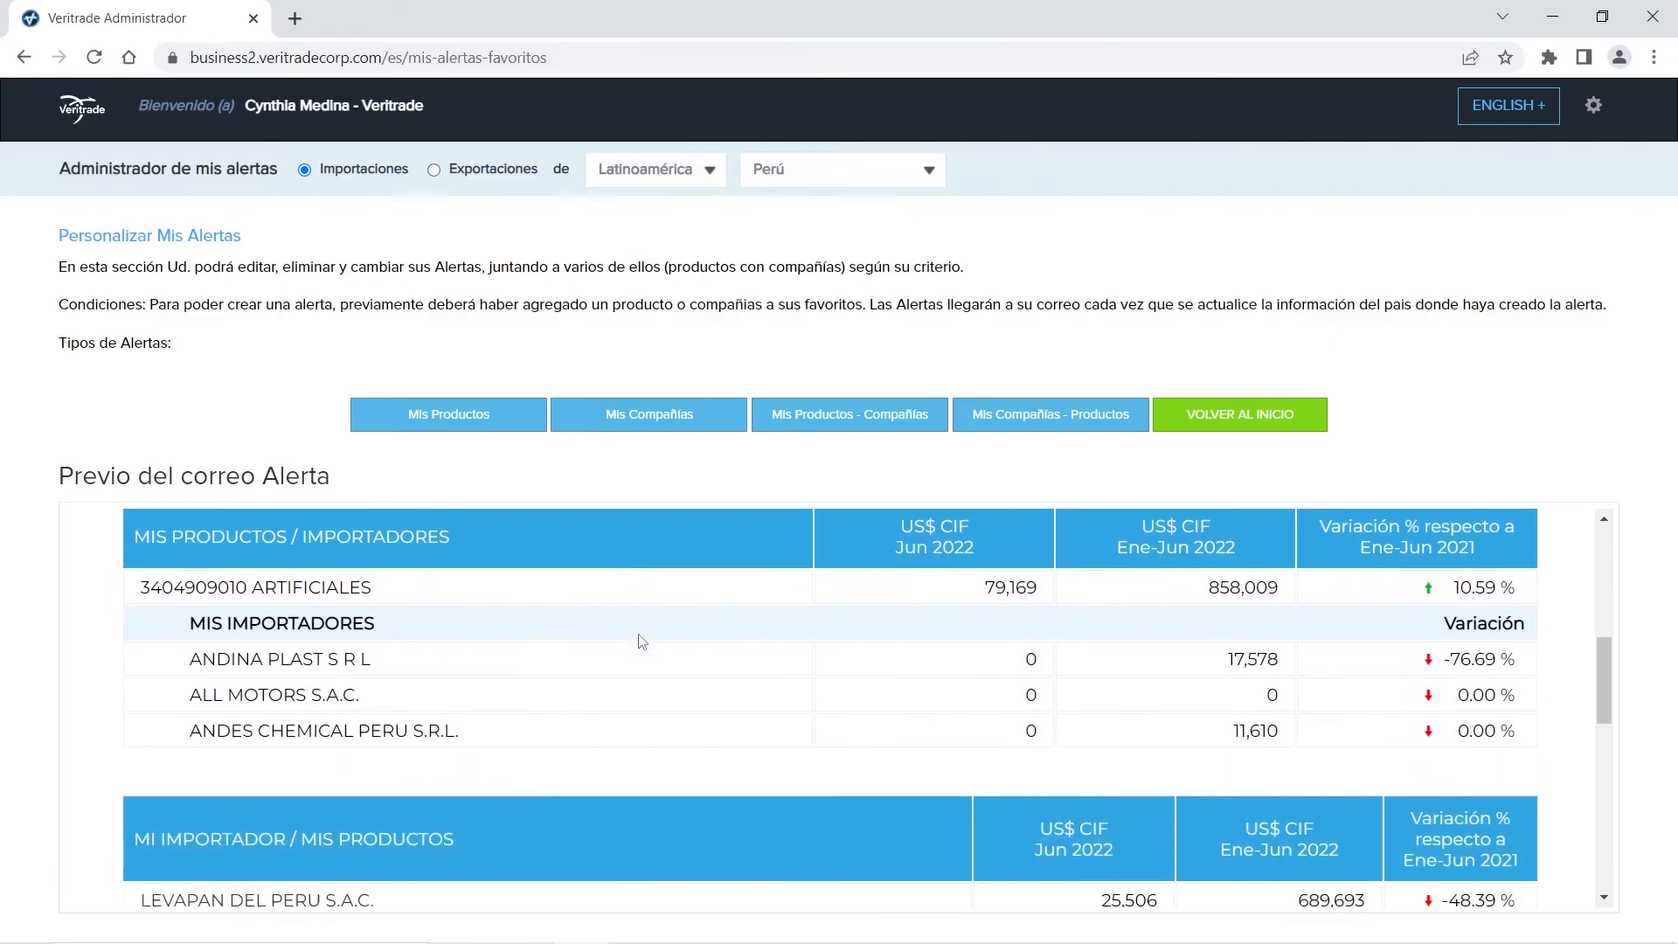
{"action": "scroll", "coordinate": [641, 642], "scroll_direction": "up", "scroll_amount": 1}
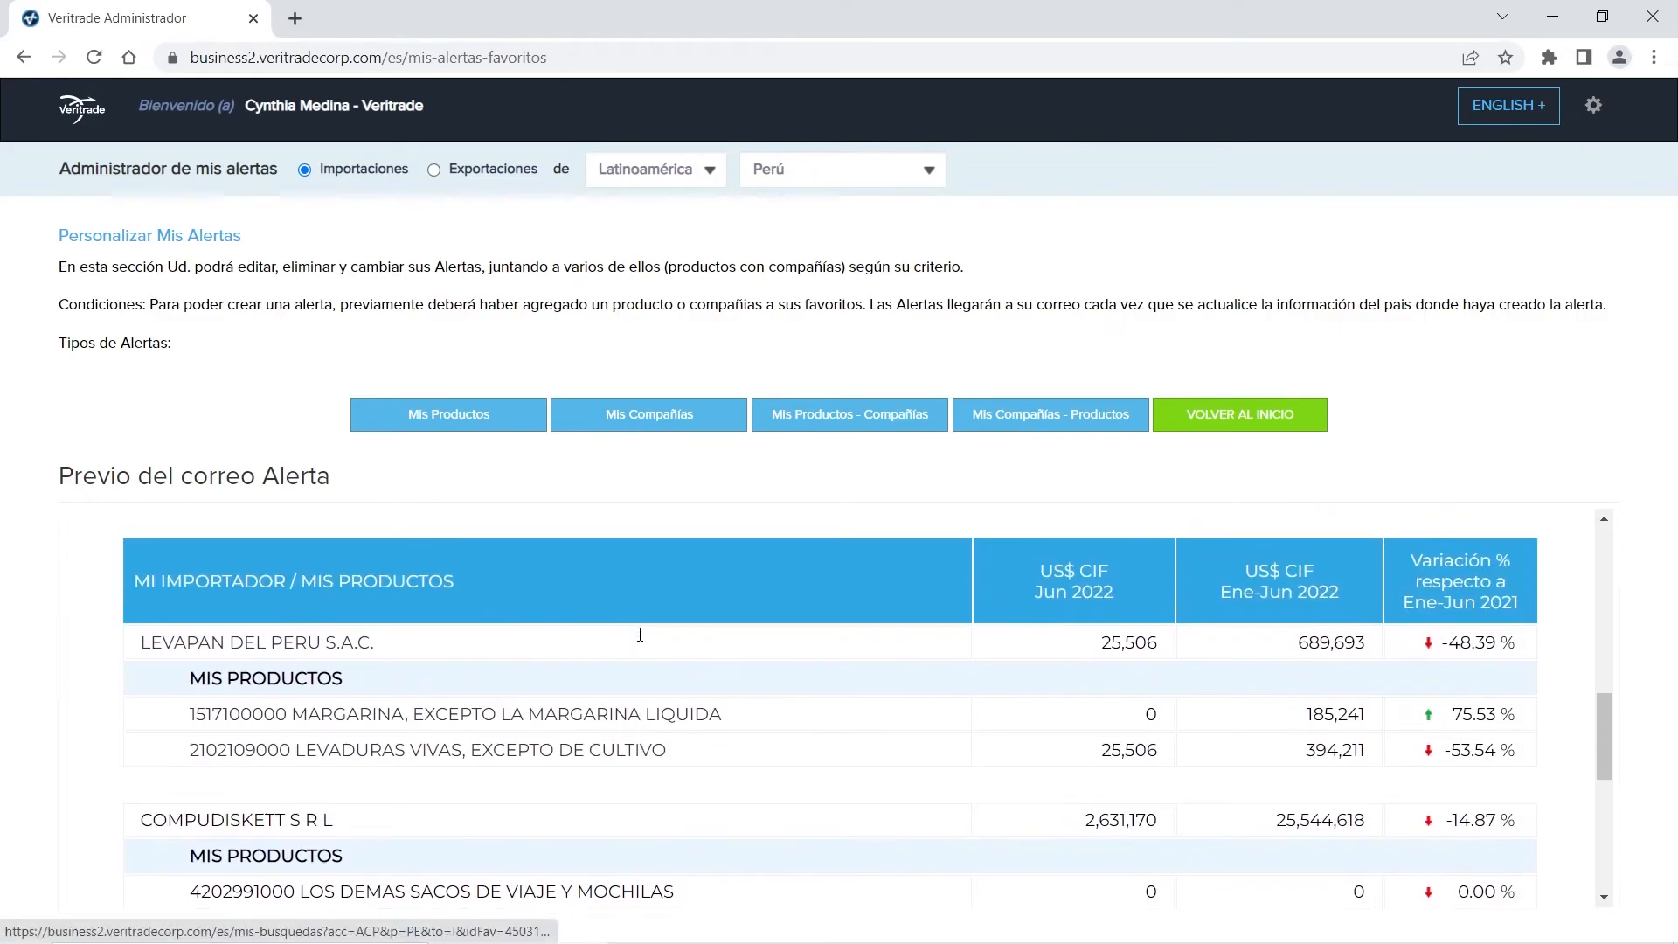
{"action": "scroll", "coordinate": [267, 675], "scroll_direction": "down", "scroll_amount": 2}
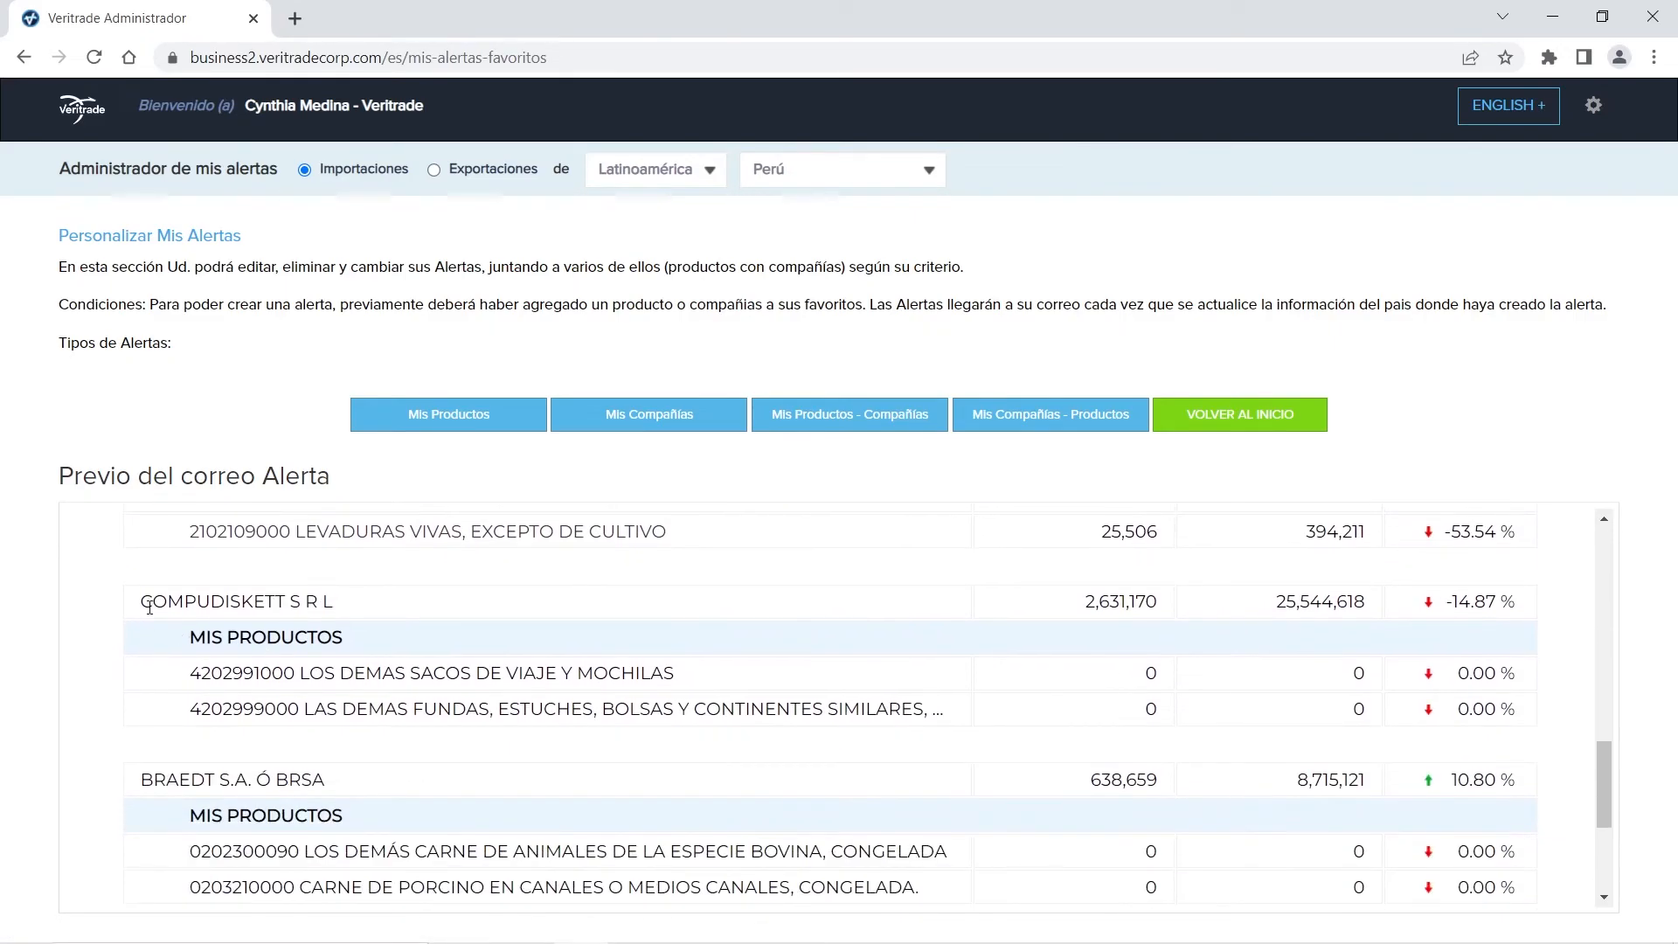
{"action": "left_click_drag", "start_coordinate": [144, 601], "coordinate": [341, 612]}
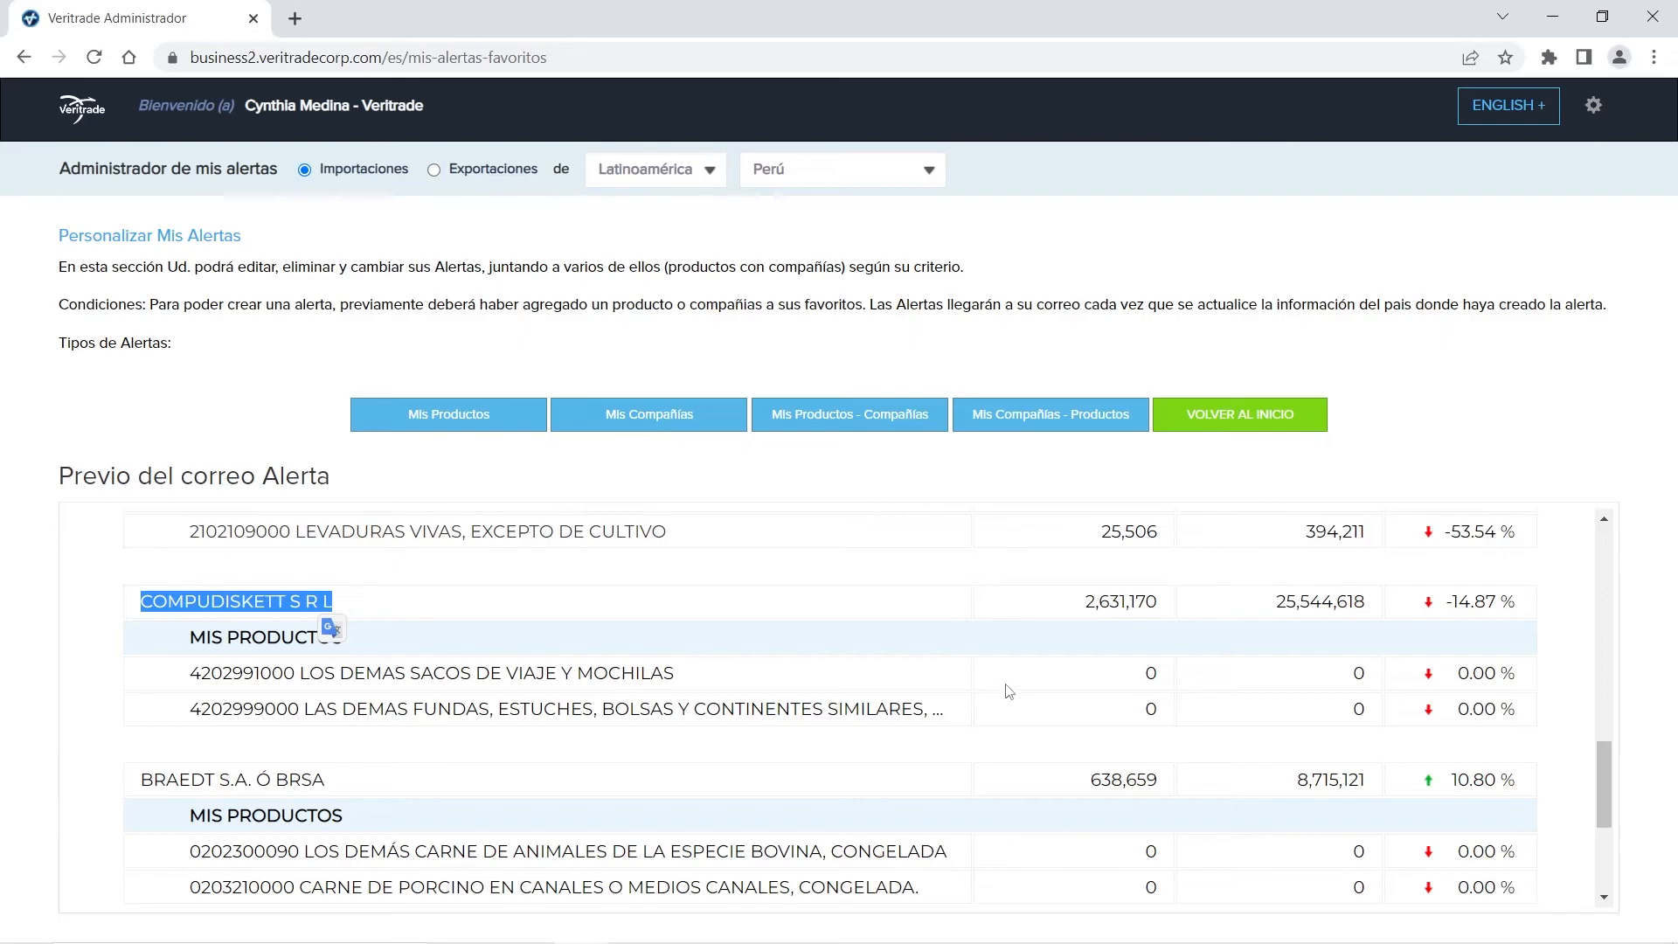
{"action": "scroll", "coordinate": [732, 681], "scroll_direction": "down", "scroll_amount": 1}
{"action": "scroll", "coordinate": [868, 688], "scroll_direction": "up", "scroll_amount": 6}
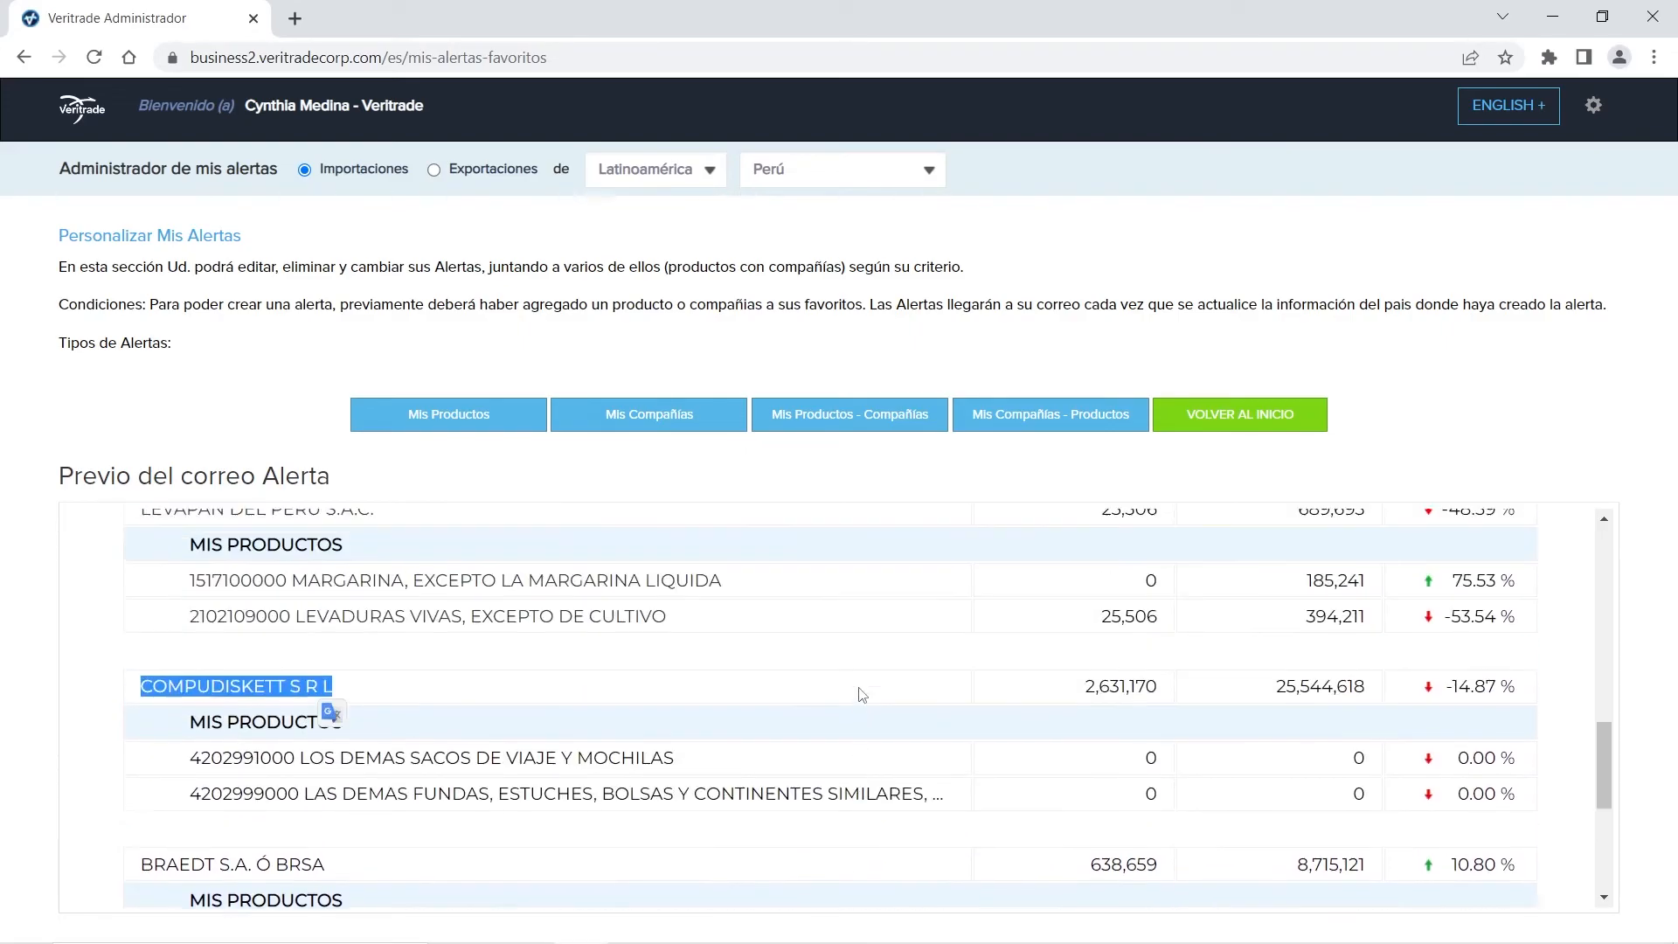
{"action": "scroll", "coordinate": [871, 694], "scroll_direction": "up", "scroll_amount": 4}
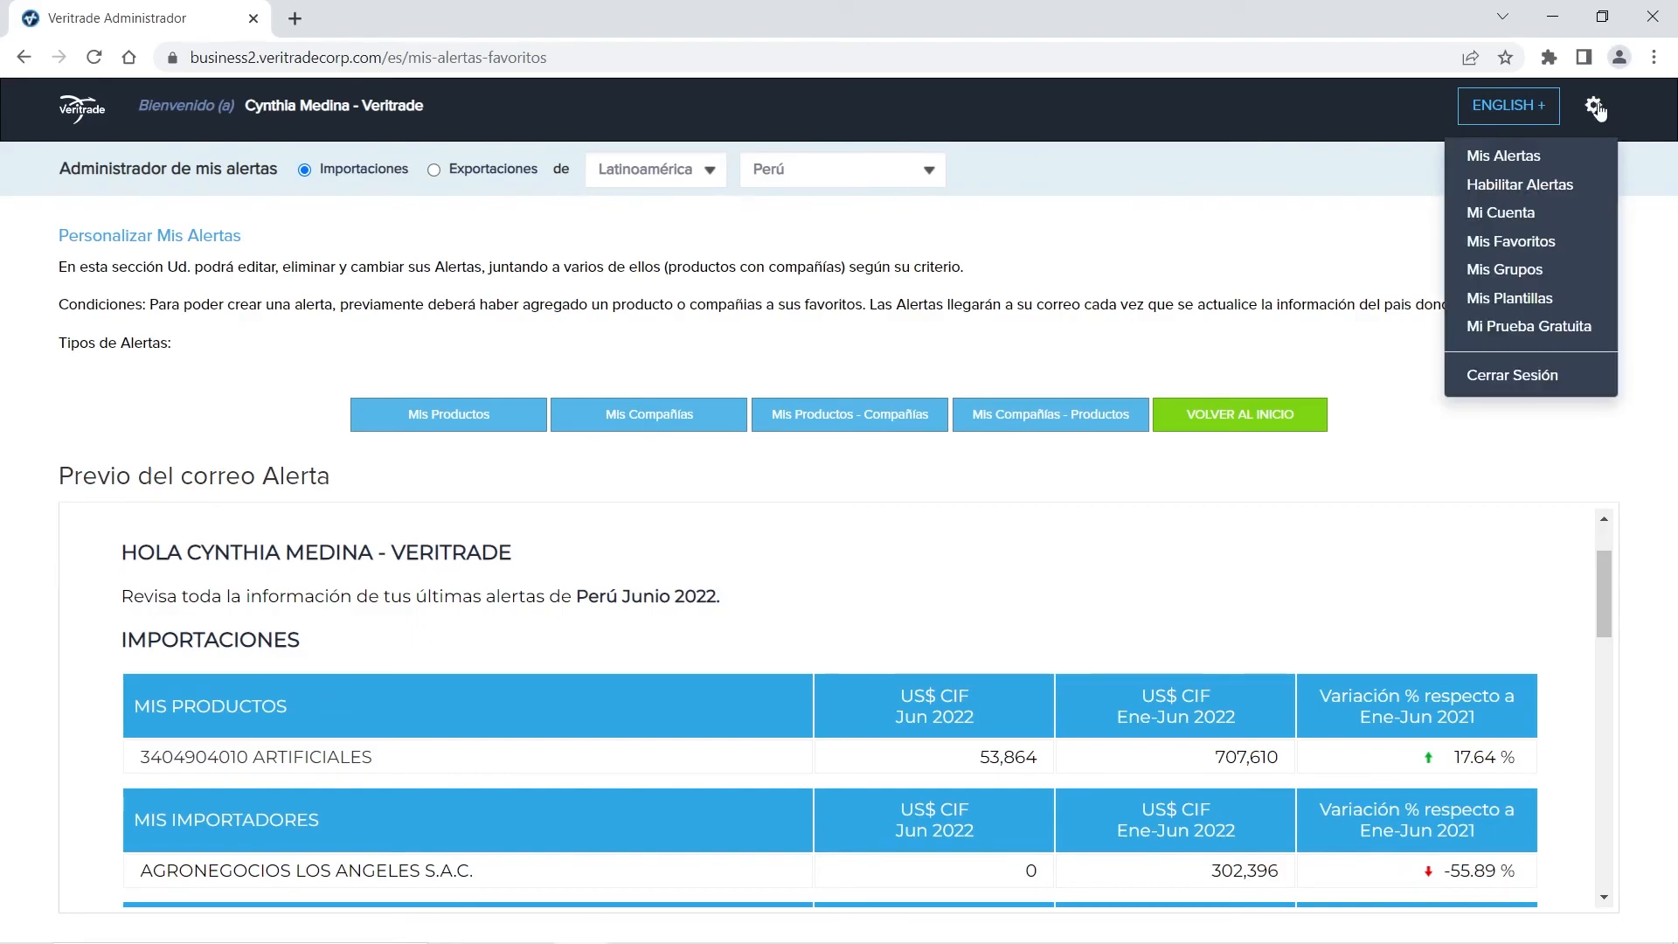
Step: Open Habilitar Alertas from the account options
{"action": "mouse_move", "coordinate": [1594, 107]}
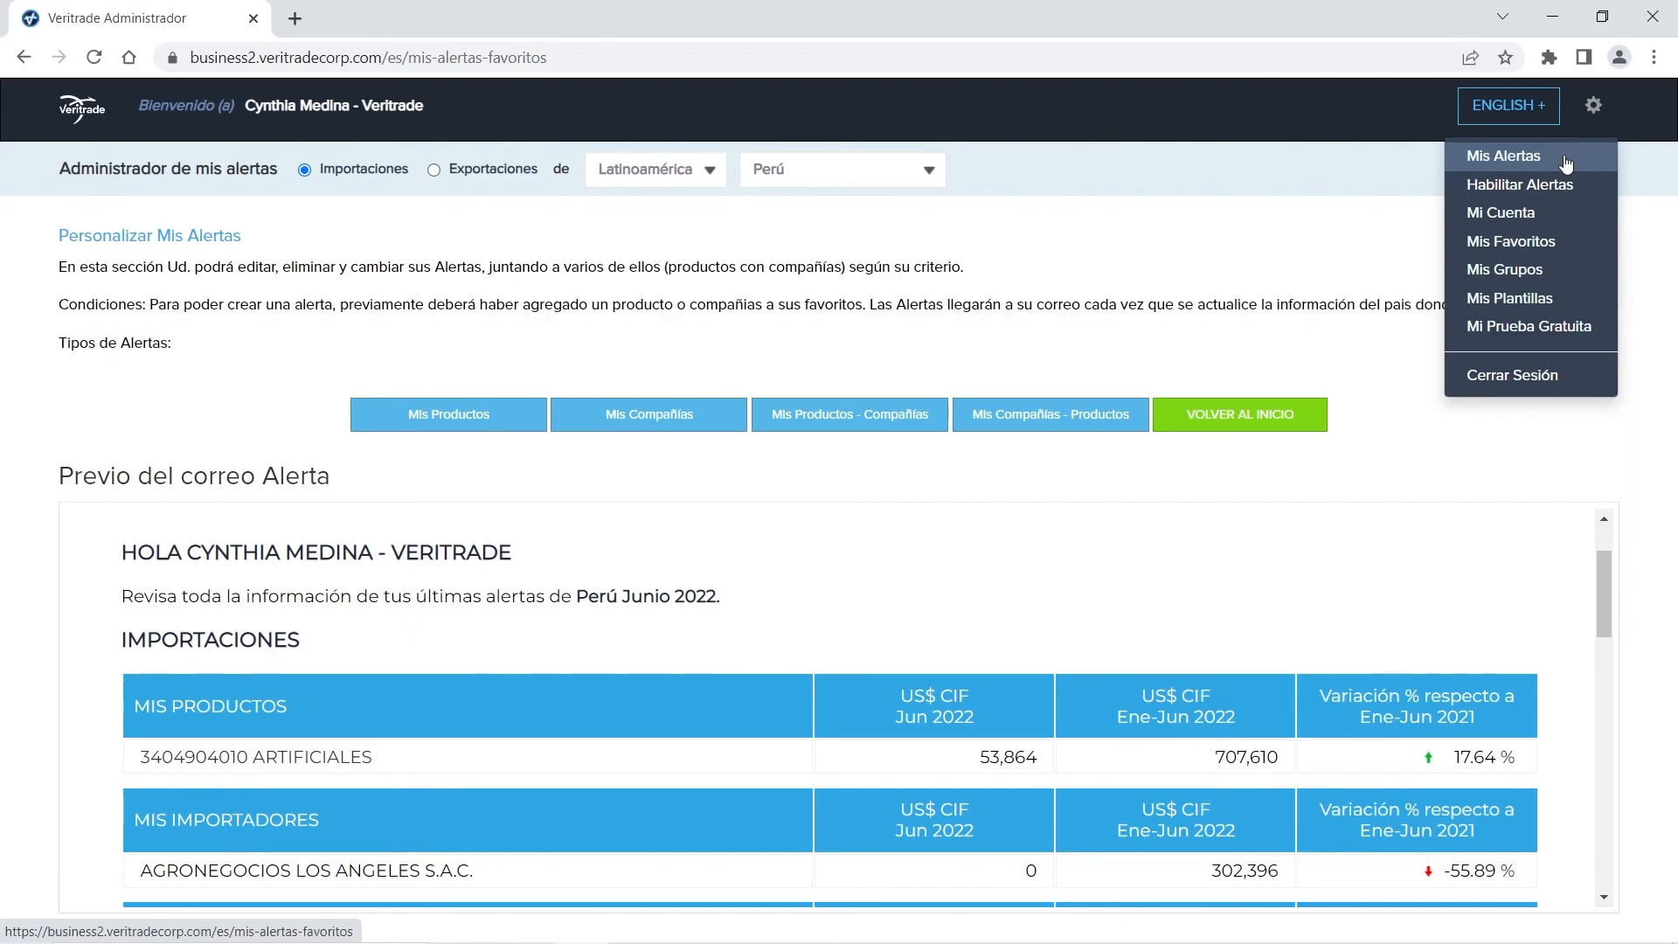
{"action": "left_click", "coordinate": [1514, 194]}
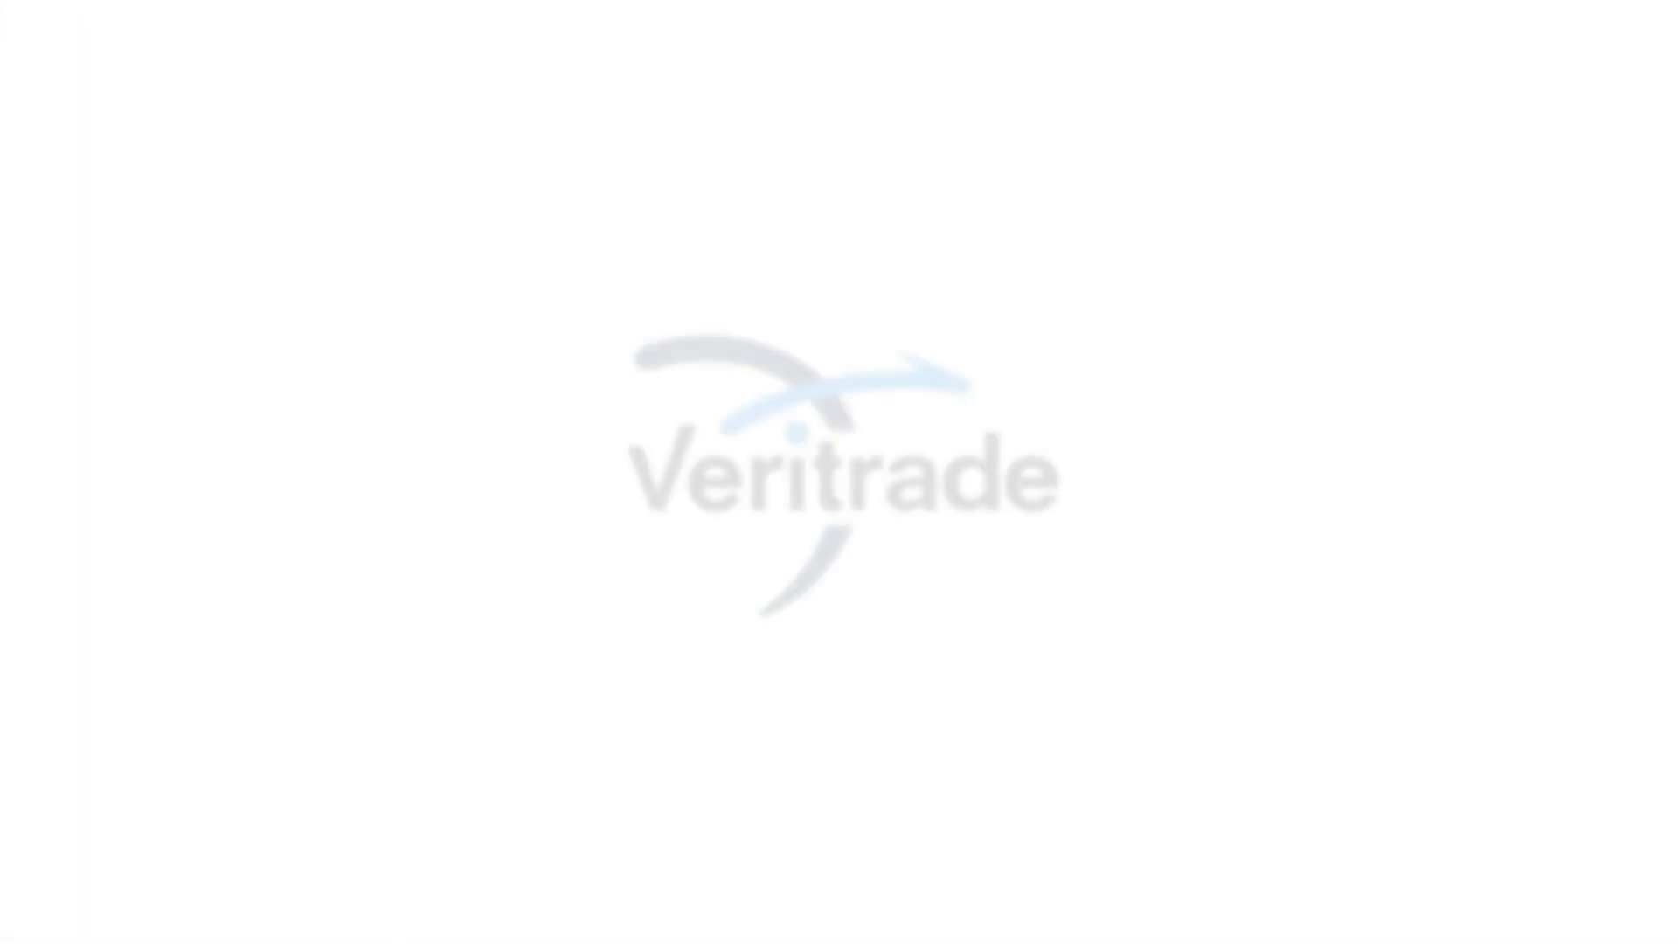